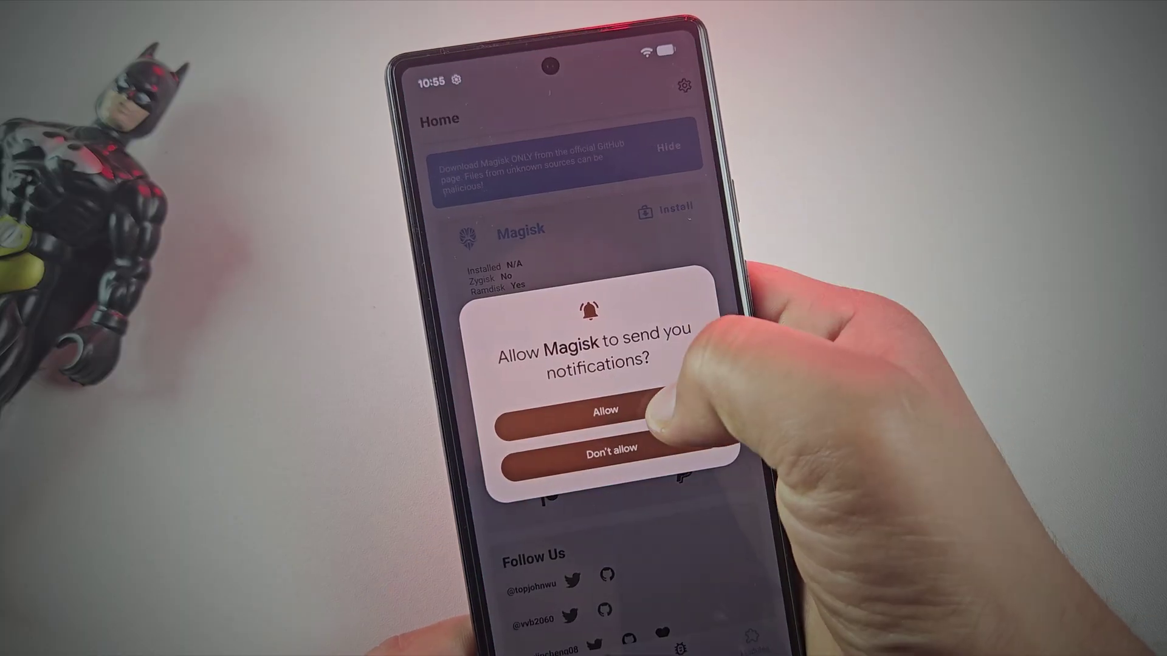
Allow Magisk to send notifications.
{"action": "left_click", "coordinate": [592, 409]}
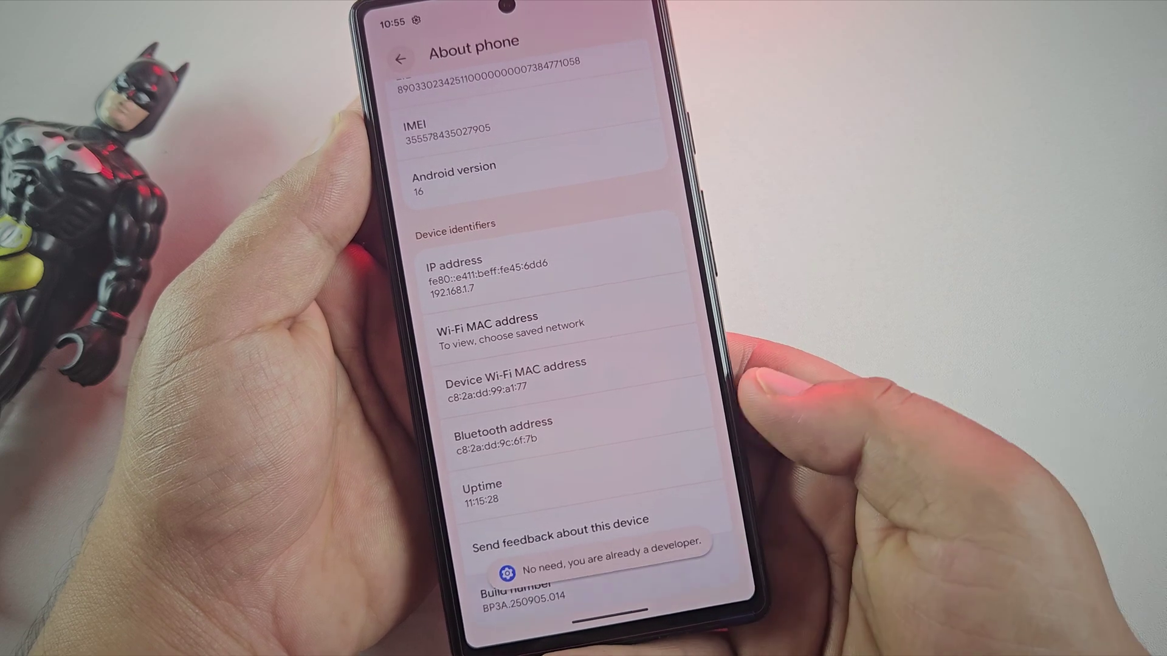
Swipe back from the About phone page to the main Settings list.
{"action": "left_click_drag", "start_coordinate": [692, 400], "coordinate": [671, 402]}
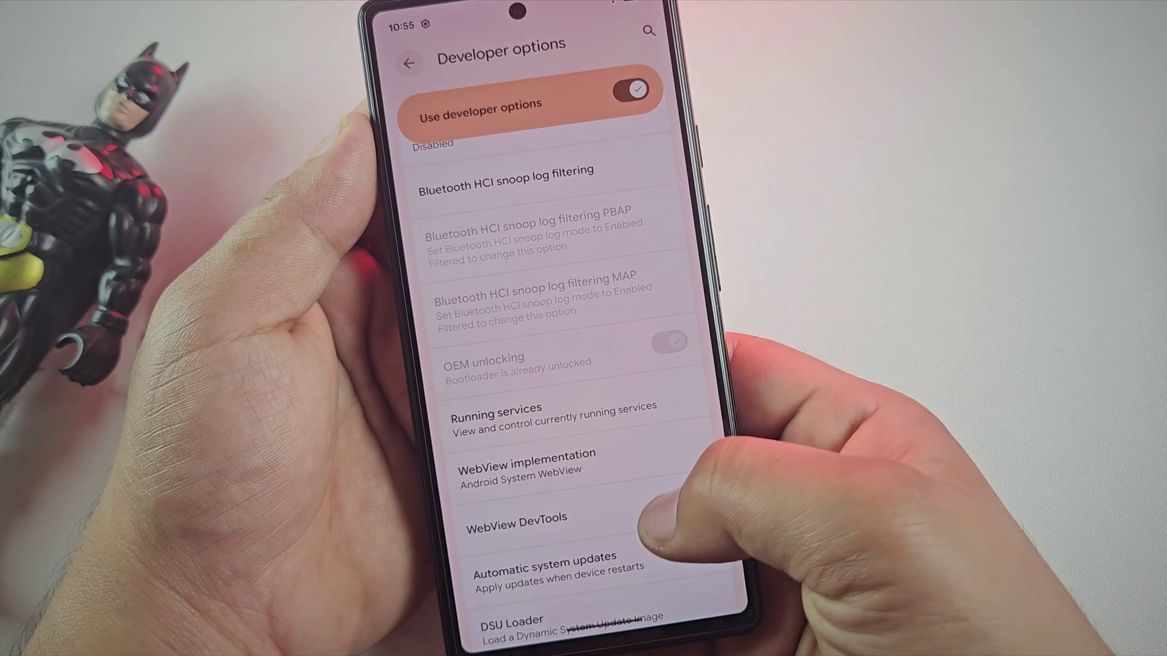
Toggle USB debugging off and back on, and confirm allowing USB debugging.
{"action": "scroll", "coordinate": [565, 365], "scroll_direction": "down", "scroll_amount": 5}
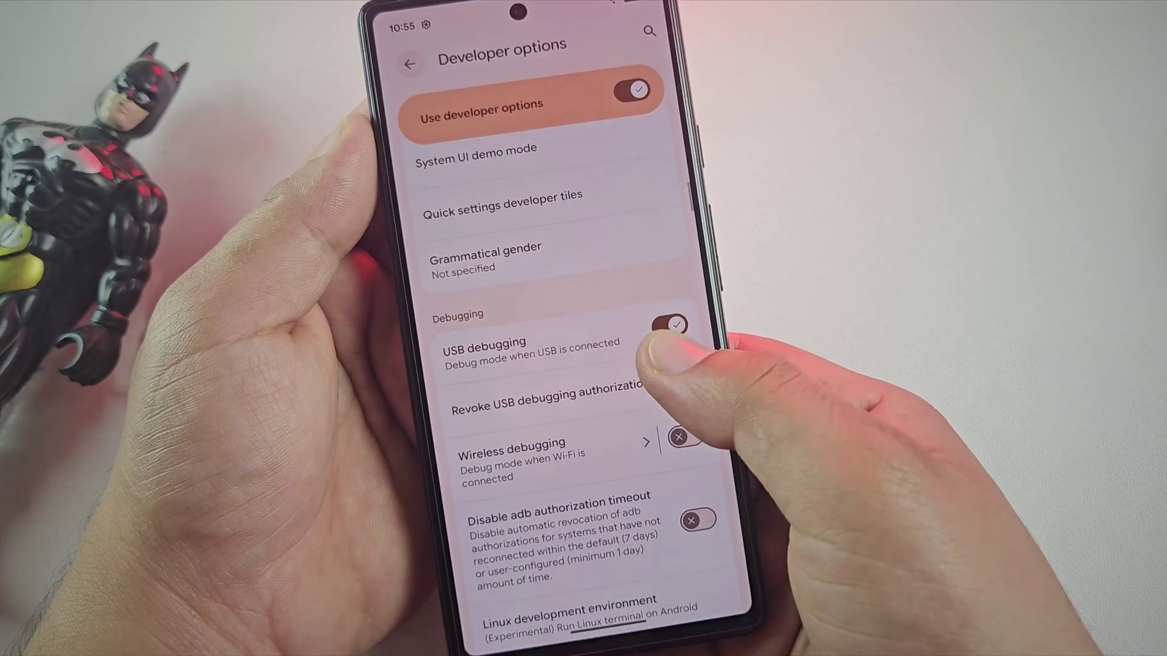
{"action": "left_click", "coordinate": [668, 322]}
{"action": "left_click", "coordinate": [668, 322]}
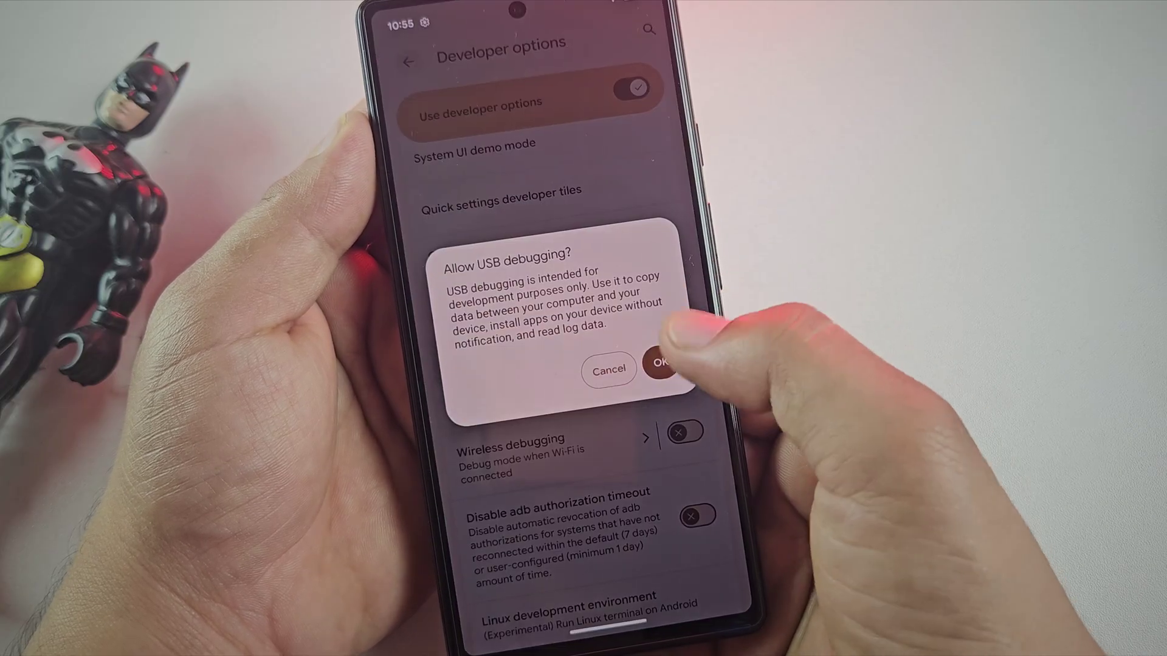
{"action": "left_click", "coordinate": [664, 367]}
Authorize the computer for USB debugging with 'Always allow from this computer' ticked.
{"action": "scroll", "coordinate": [559, 365], "scroll_direction": "up", "scroll_amount": 3}
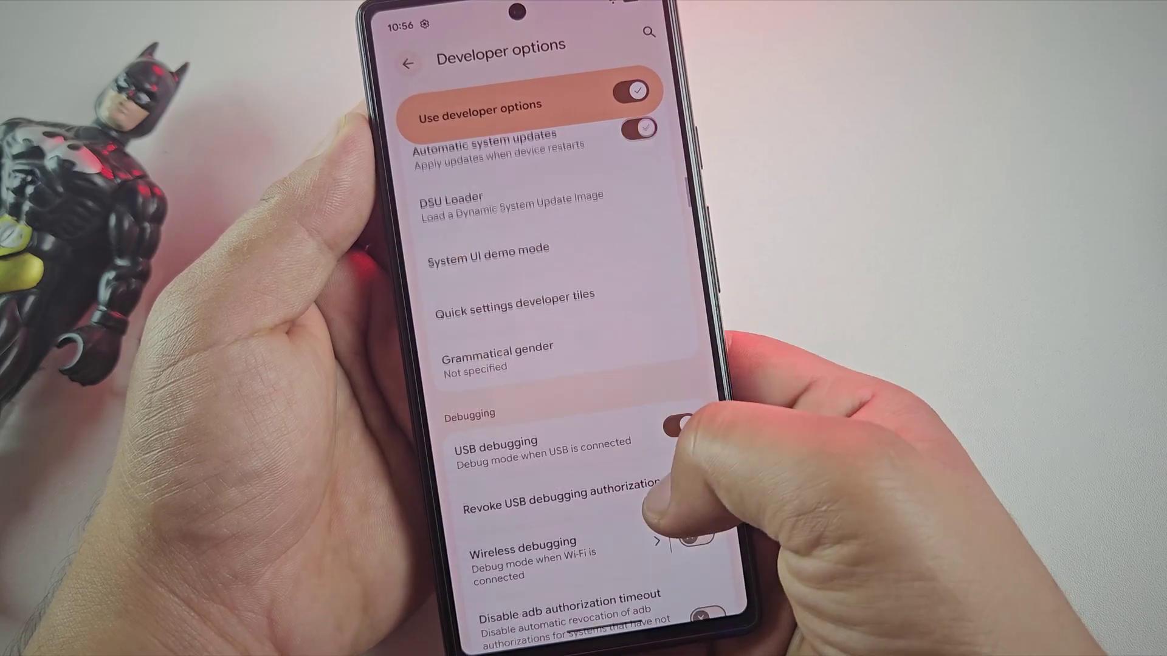
{"action": "scroll", "coordinate": [559, 365], "scroll_direction": "down", "scroll_amount": 5}
{"action": "scroll", "coordinate": [559, 364], "scroll_direction": "up", "scroll_amount": 5}
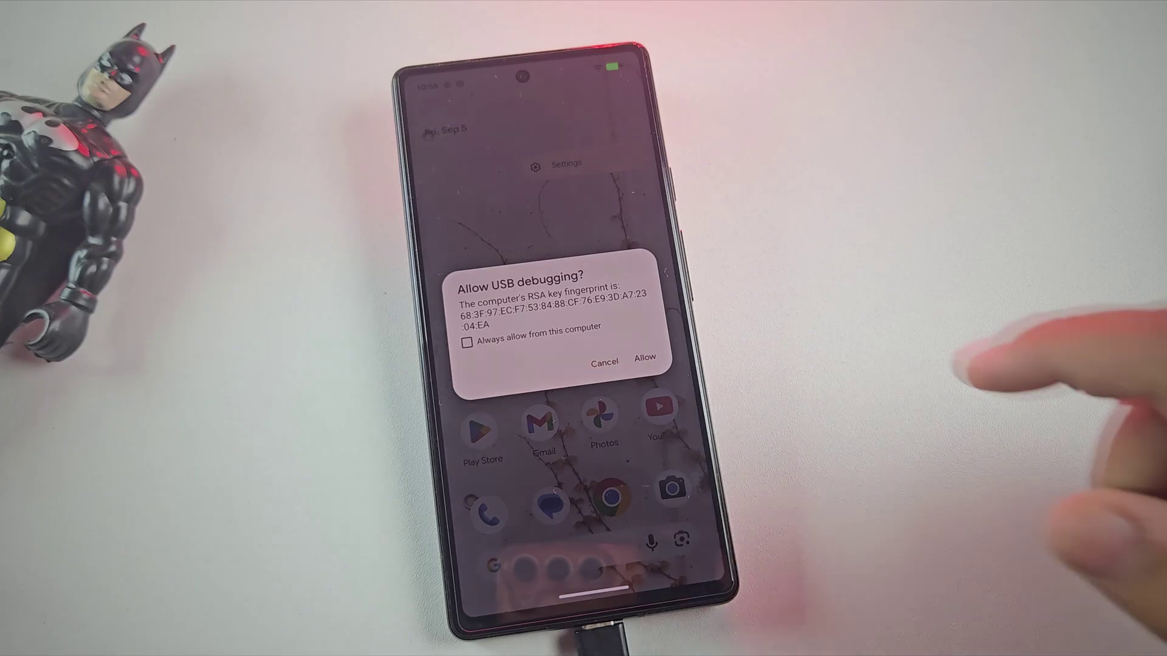
{"action": "left_click", "coordinate": [547, 333]}
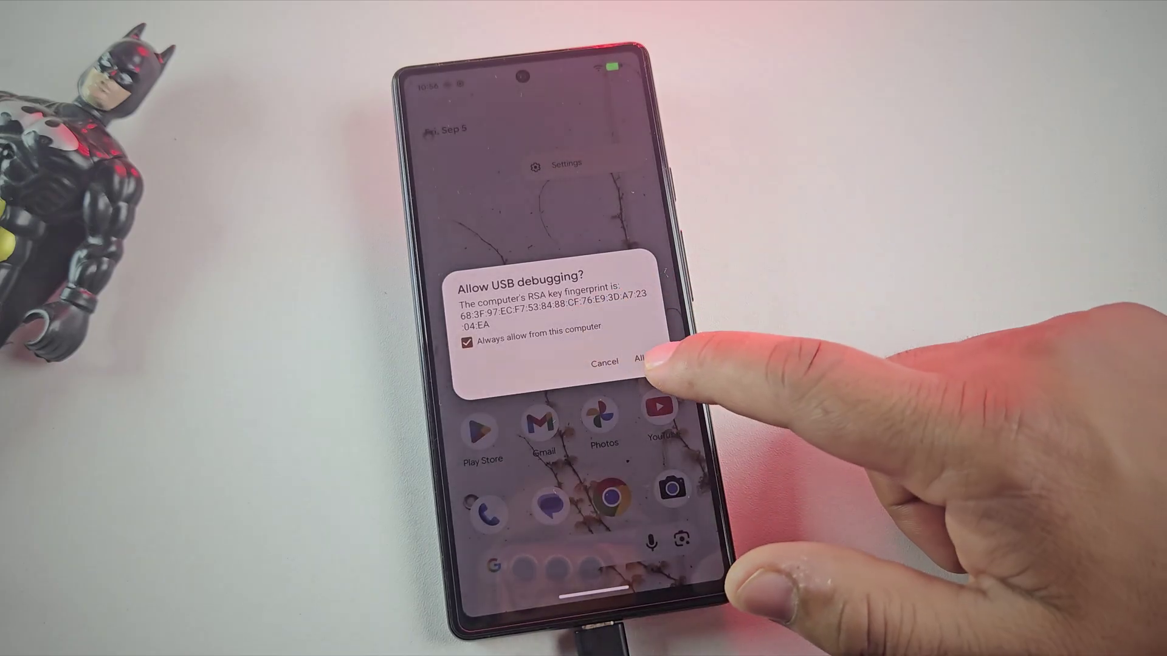
{"action": "left_click", "coordinate": [639, 358]}
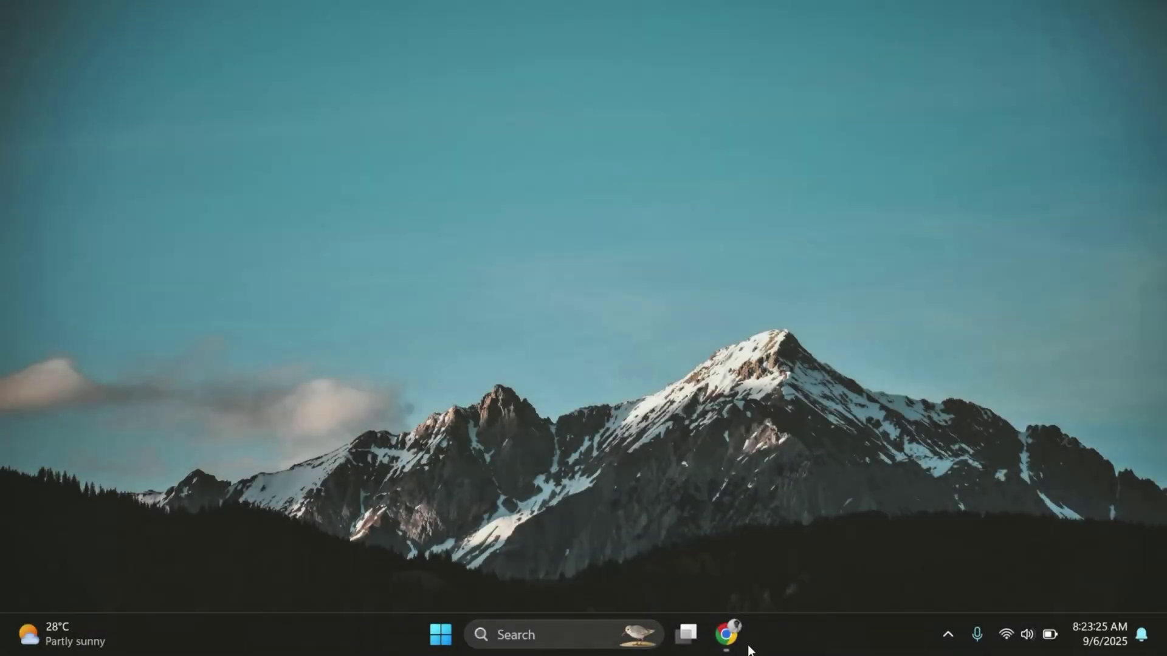
Search Chrome for 'ota google pixel 6a' and scroll through the results.
{"action": "left_click", "coordinate": [728, 635]}
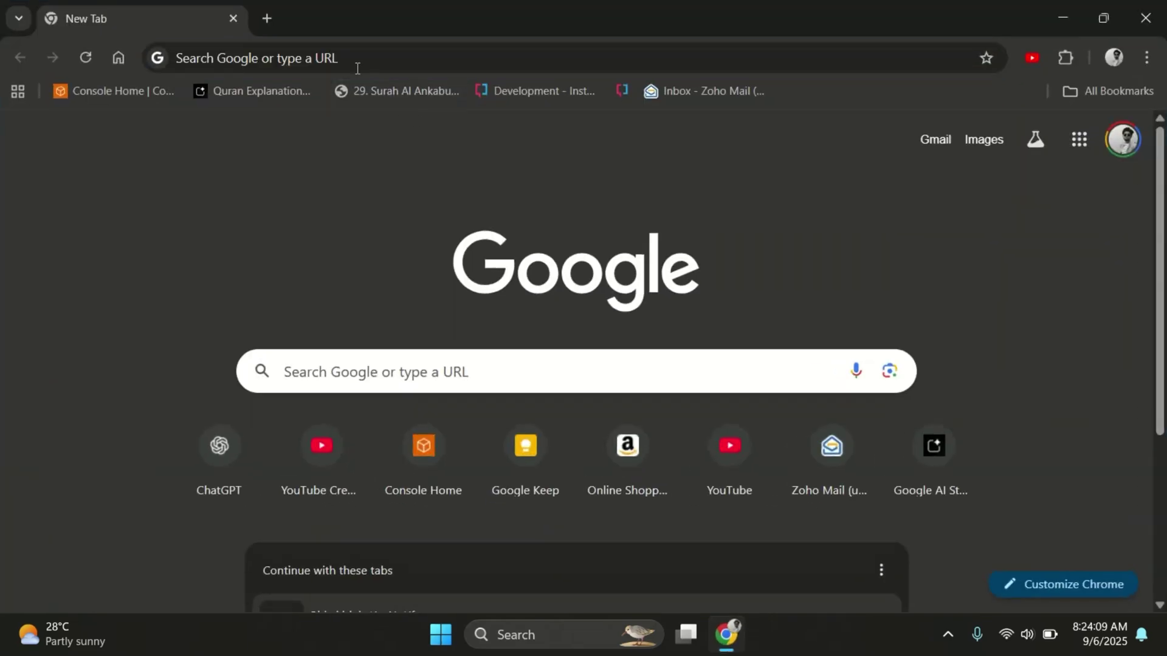
{"action": "left_click", "coordinate": [334, 52]}
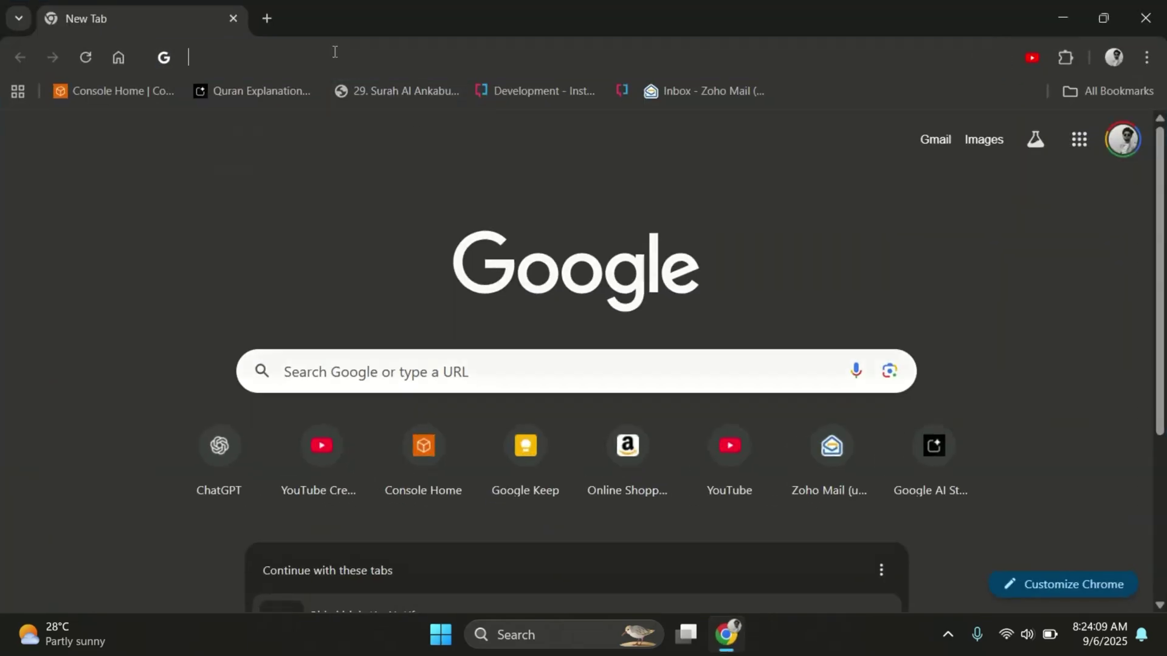
{"action": "type", "text": "ota g"}
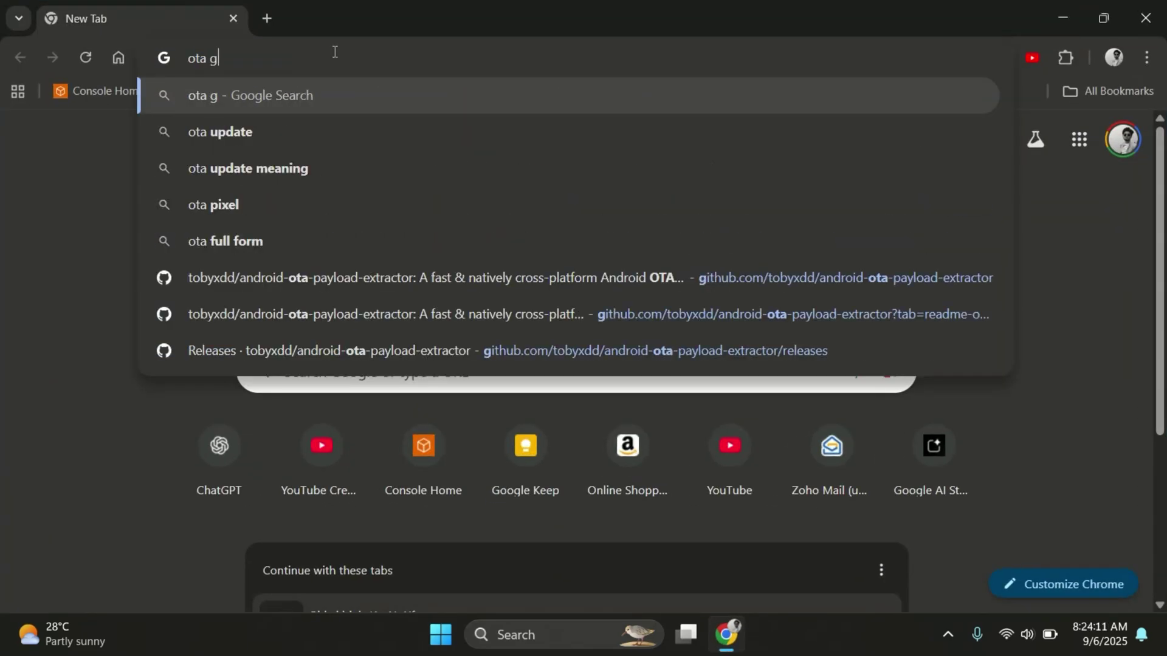
{"action": "type", "text": "oogle p"}
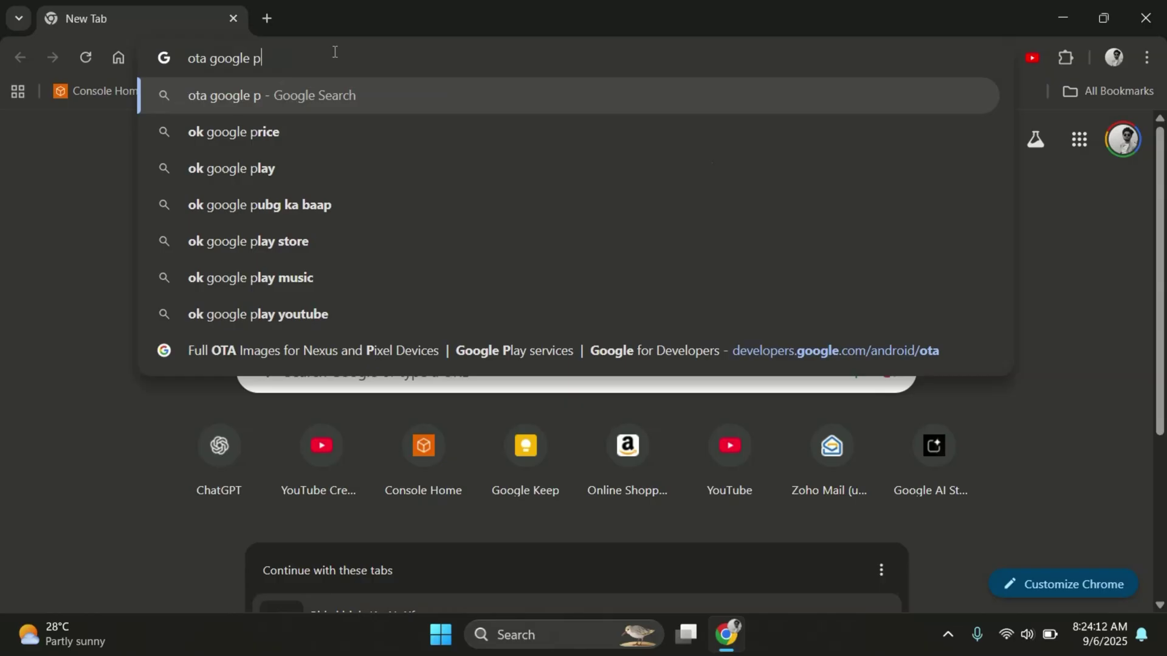
{"action": "type", "text": "ixel 6a"}
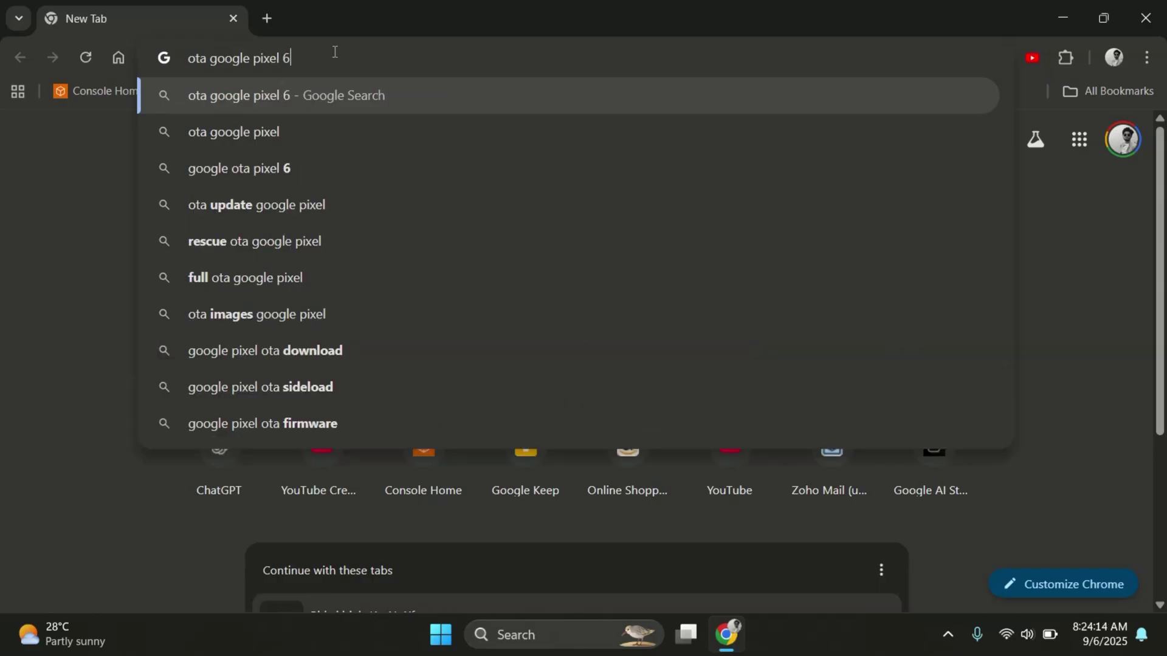
{"action": "key", "text": "Return"}
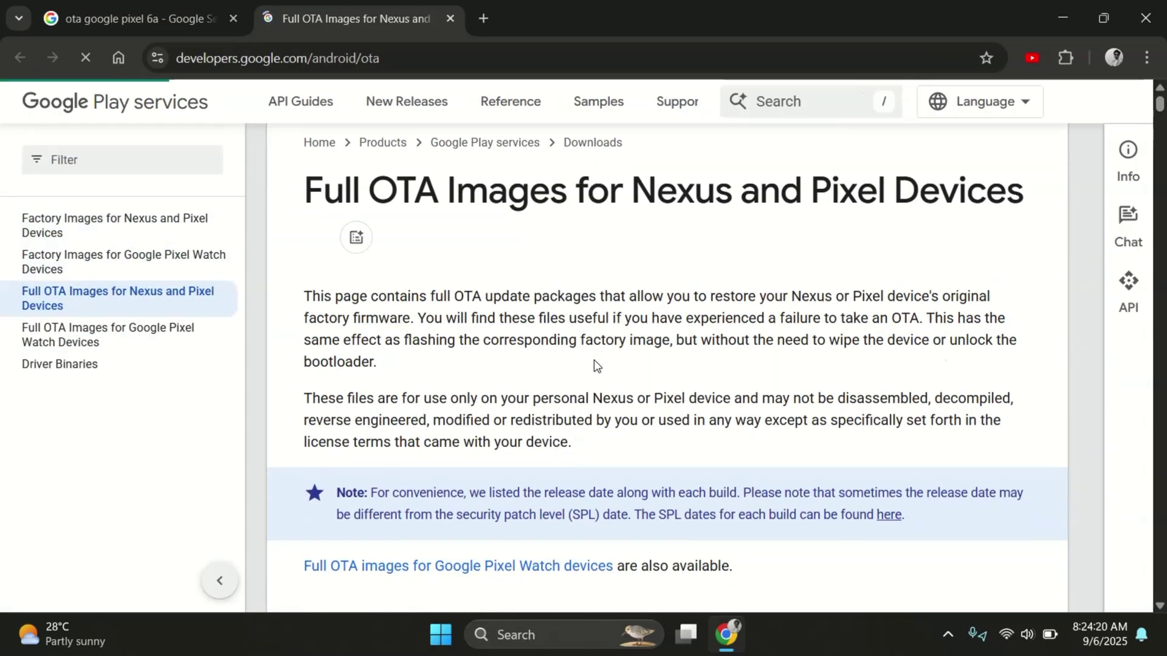
{"action": "scroll", "coordinate": [593, 359], "scroll_direction": "down", "scroll_amount": 3}
{"action": "scroll", "coordinate": [593, 359], "scroll_direction": "down", "scroll_amount": 20}
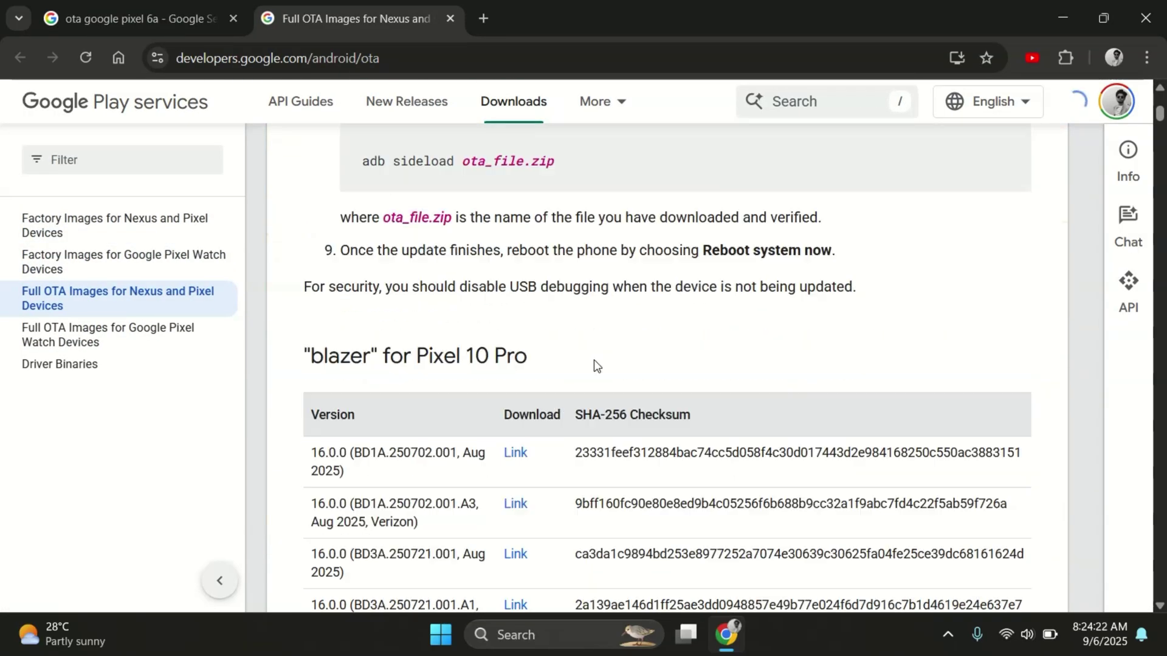
{"action": "scroll", "coordinate": [594, 363], "scroll_direction": "down", "scroll_amount": 8}
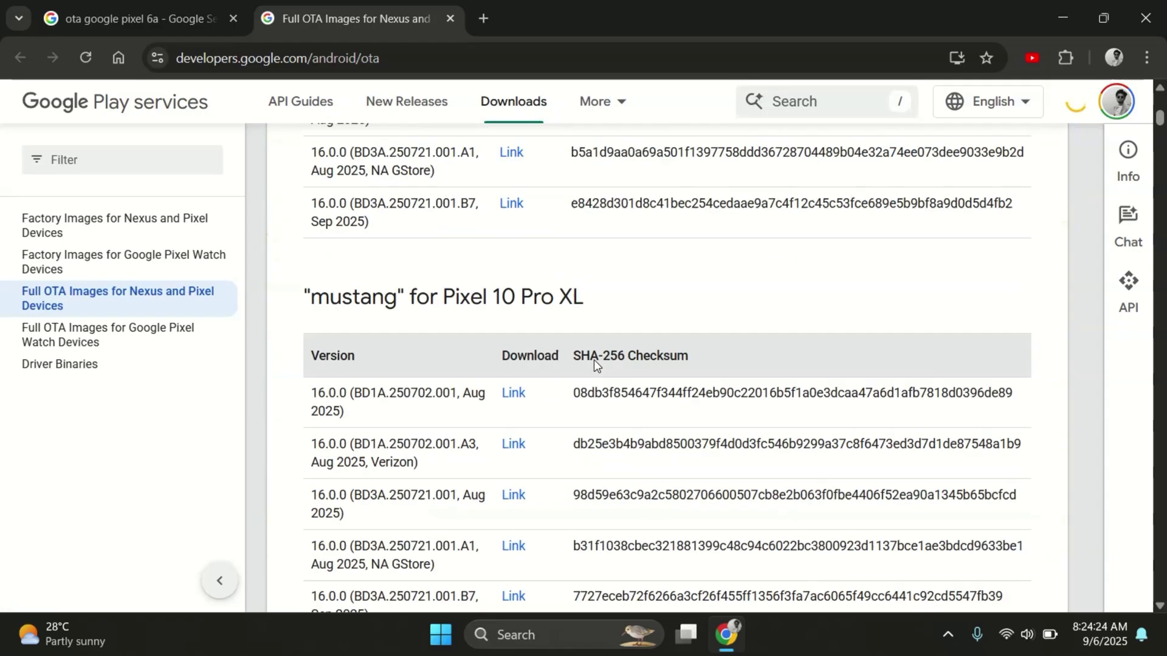
Find 'pixel 6a' on the Full OTA Images page and highlight the Sep 2025 BP3A.250905 build.
{"action": "key", "text": "ctrl+f"}
{"action": "type", "text": "pix"}
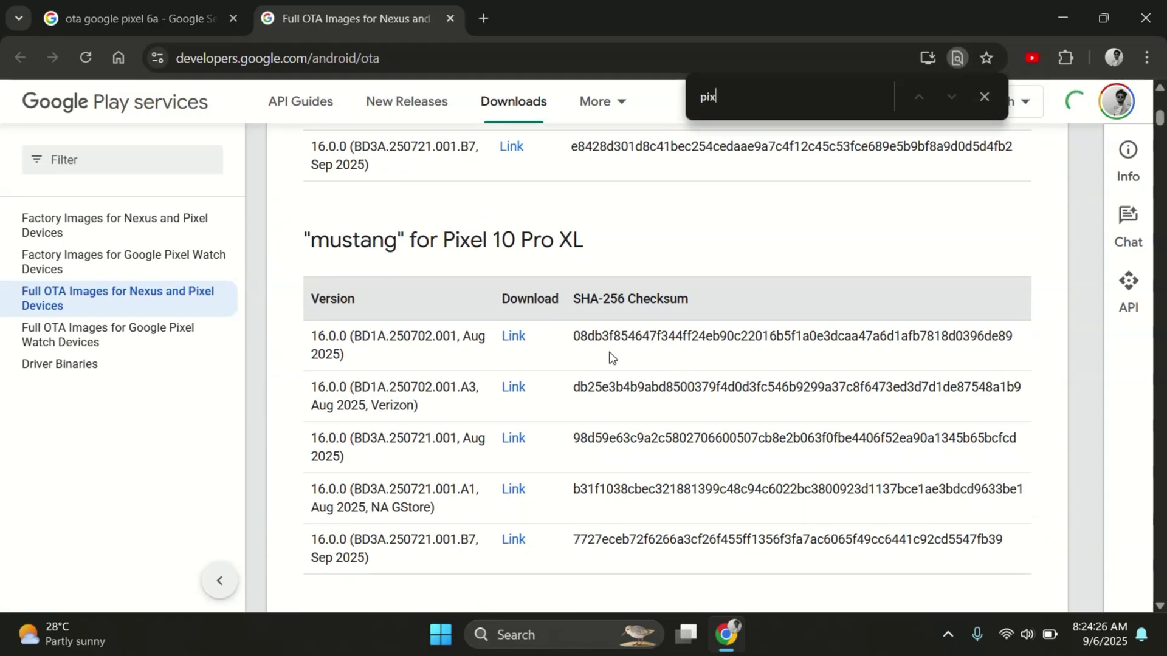
{"action": "type", "text": "el 6a"}
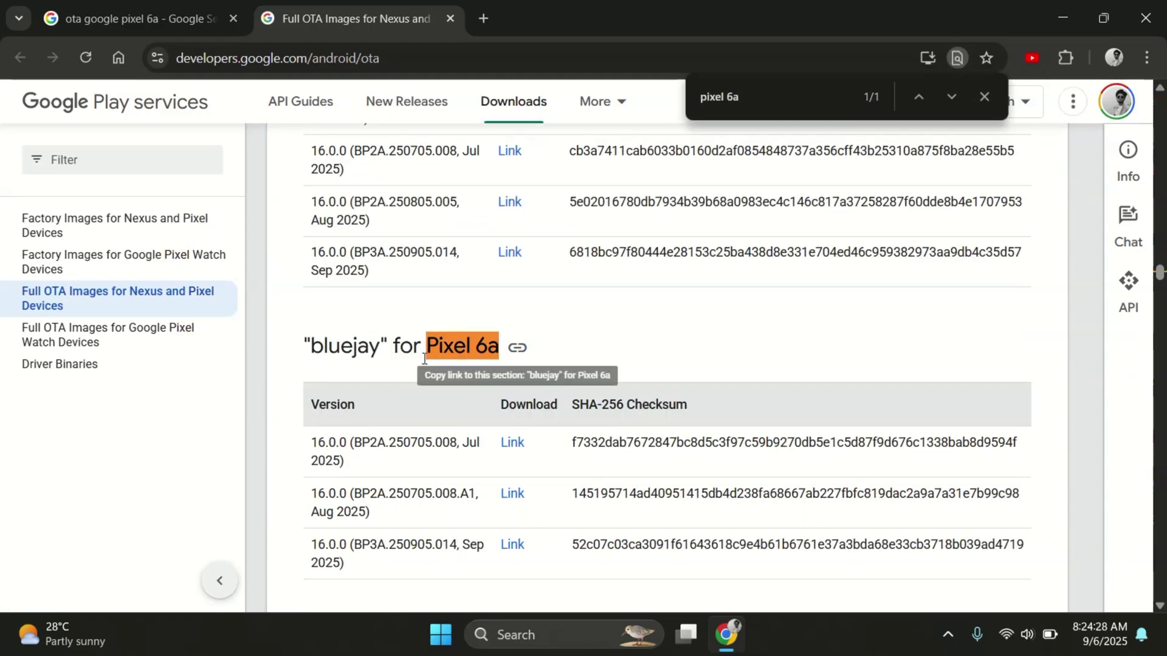
{"action": "triple_click", "coordinate": [362, 347]}
{"action": "left_click", "coordinate": [410, 431]}
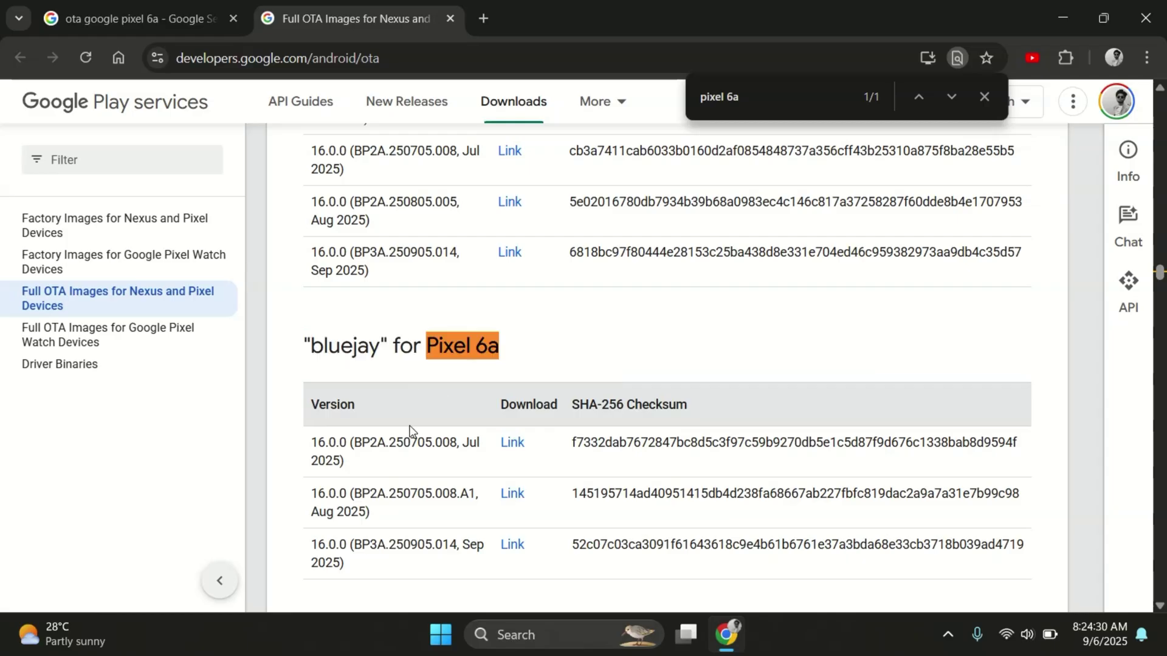
{"action": "scroll", "coordinate": [410, 431], "scroll_direction": "down", "scroll_amount": 3}
{"action": "scroll", "coordinate": [412, 431], "scroll_direction": "up", "scroll_amount": 3}
{"action": "scroll", "coordinate": [412, 432], "scroll_direction": "up", "scroll_amount": 1}
{"action": "scroll", "coordinate": [411, 428], "scroll_direction": "up", "scroll_amount": 1}
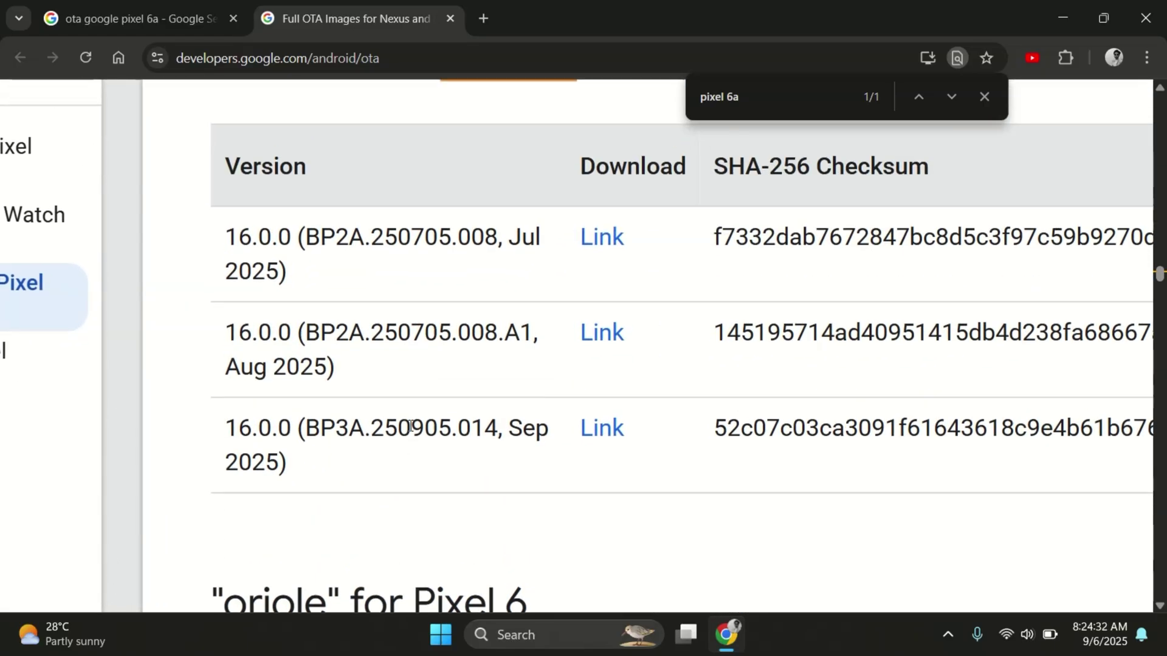
{"action": "left_click_drag", "start_coordinate": [309, 425], "coordinate": [489, 430]}
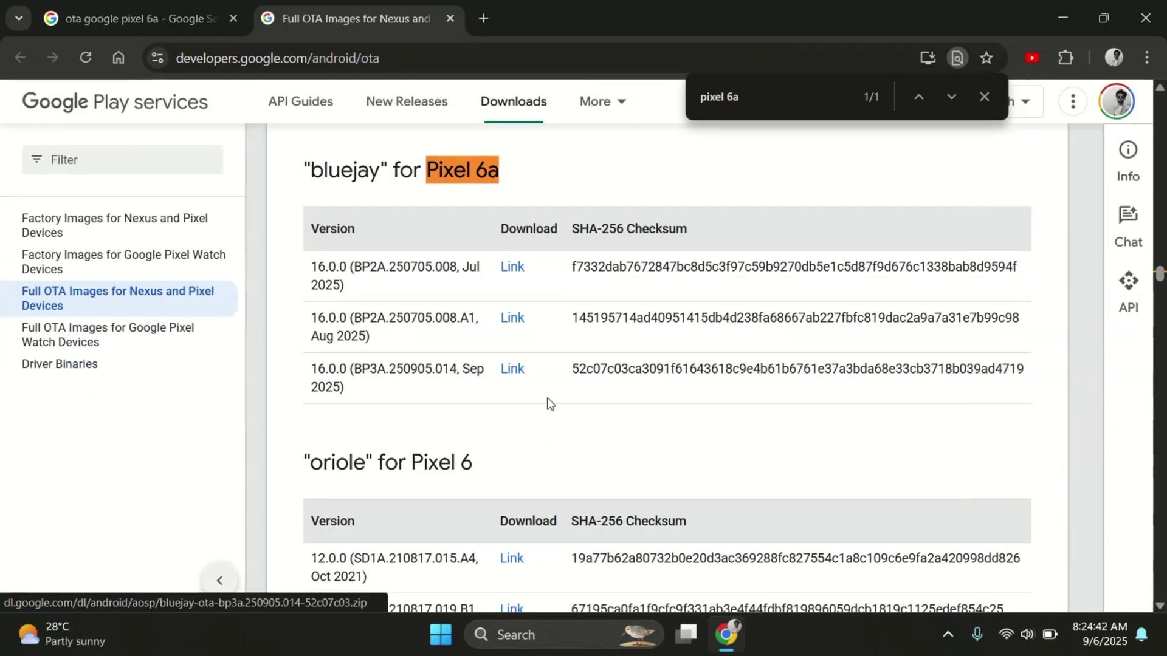
Start the Sep 2025 Pixel 6a OTA download, then cancel the duplicate bluejay-ota zip in Download history.
{"action": "left_click", "coordinate": [514, 372]}
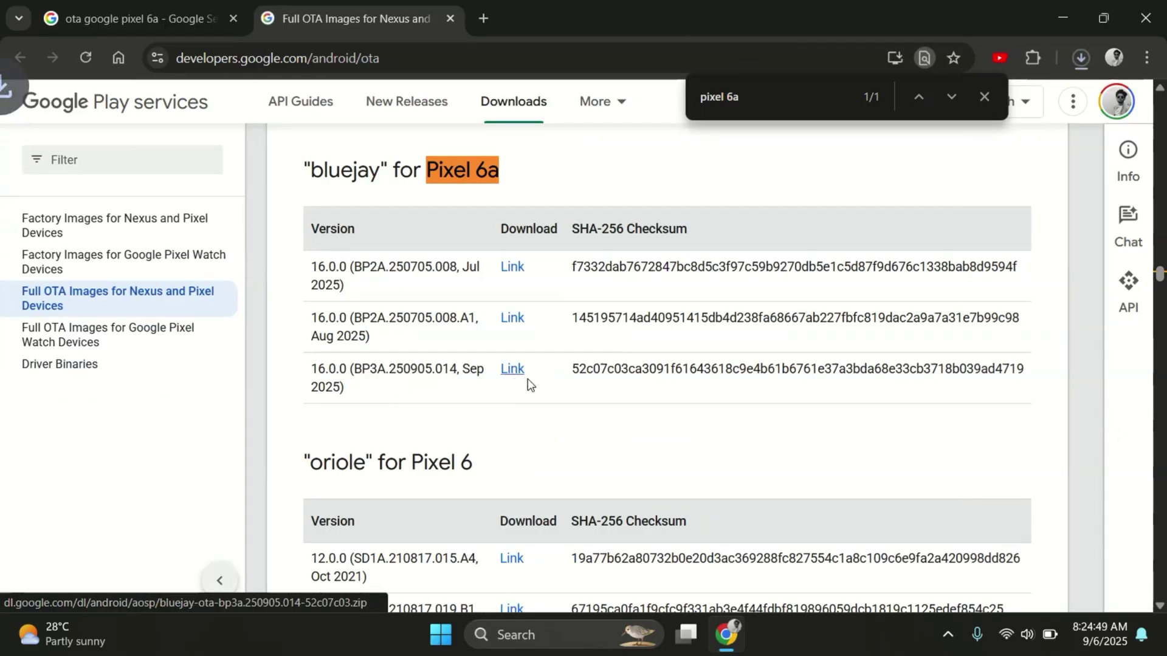
{"action": "key", "text": "ctrl+j"}
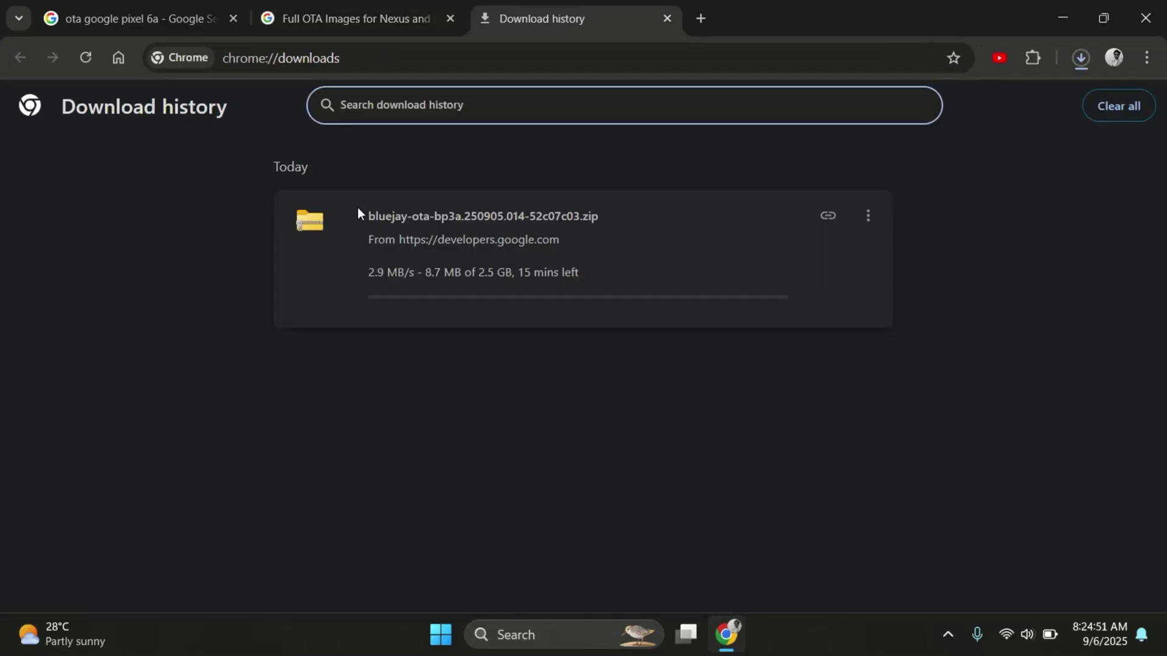
{"action": "left_click_drag", "start_coordinate": [358, 207], "coordinate": [603, 250]}
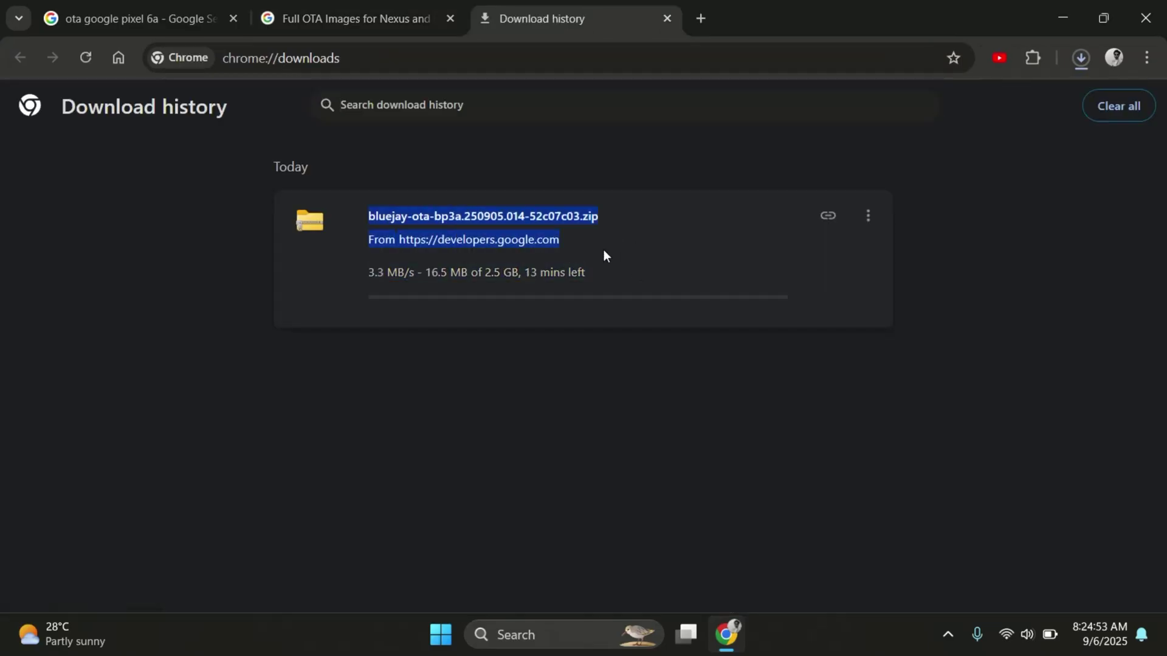
{"action": "left_click", "coordinate": [645, 390]}
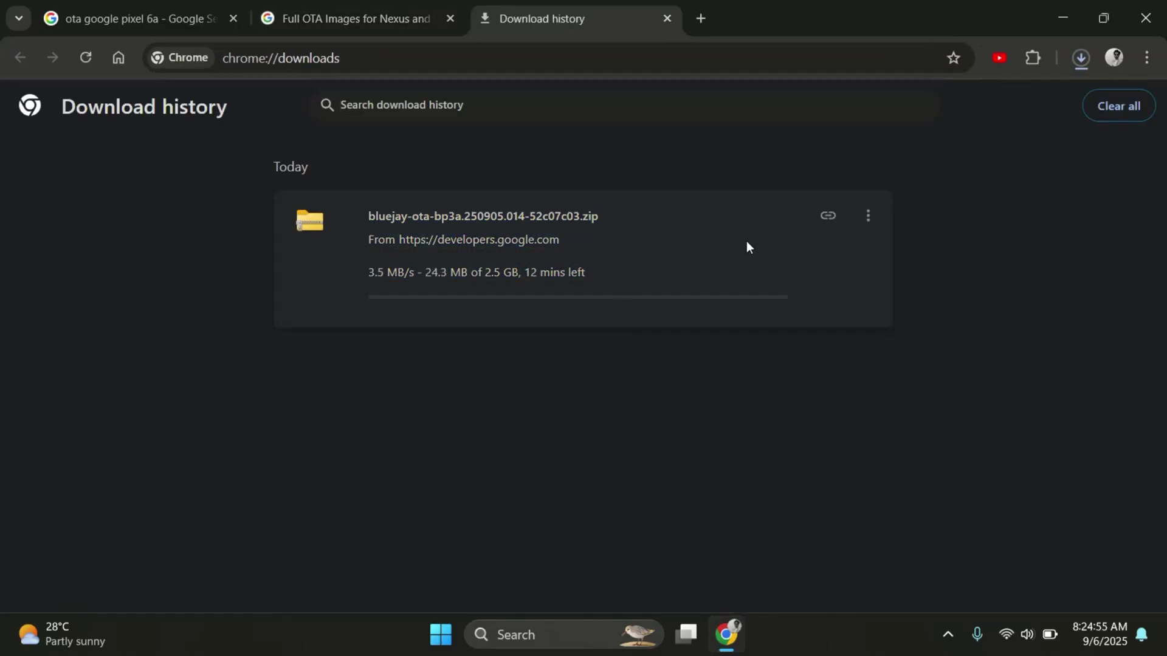
{"action": "left_click", "coordinate": [869, 217]}
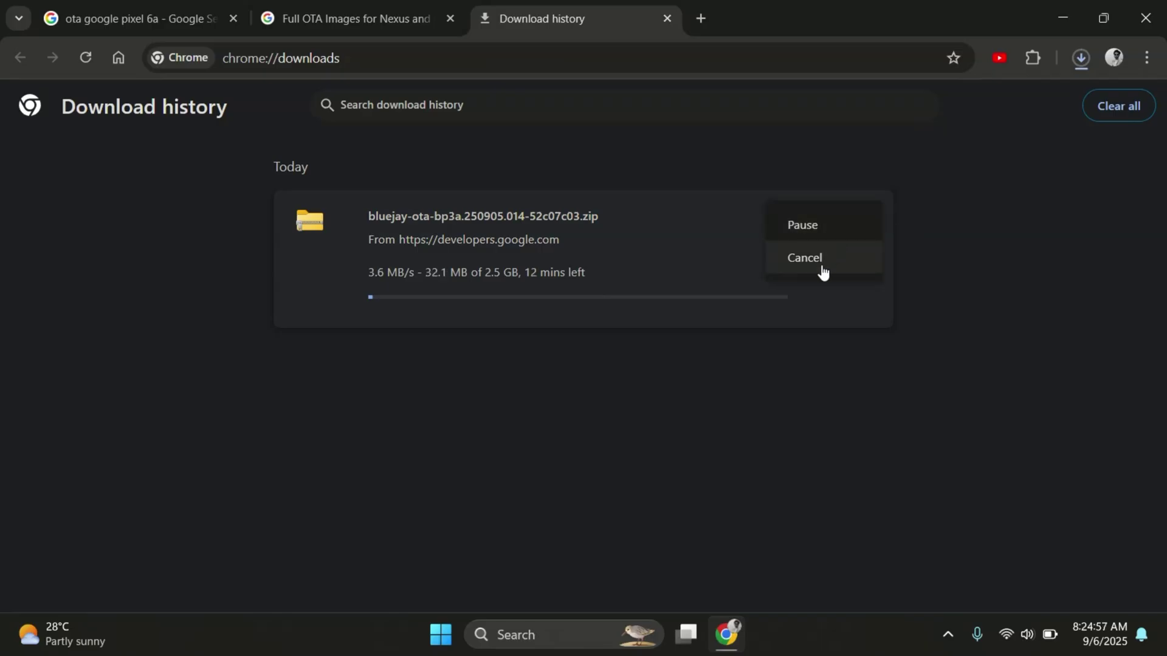
{"action": "left_click", "coordinate": [812, 258]}
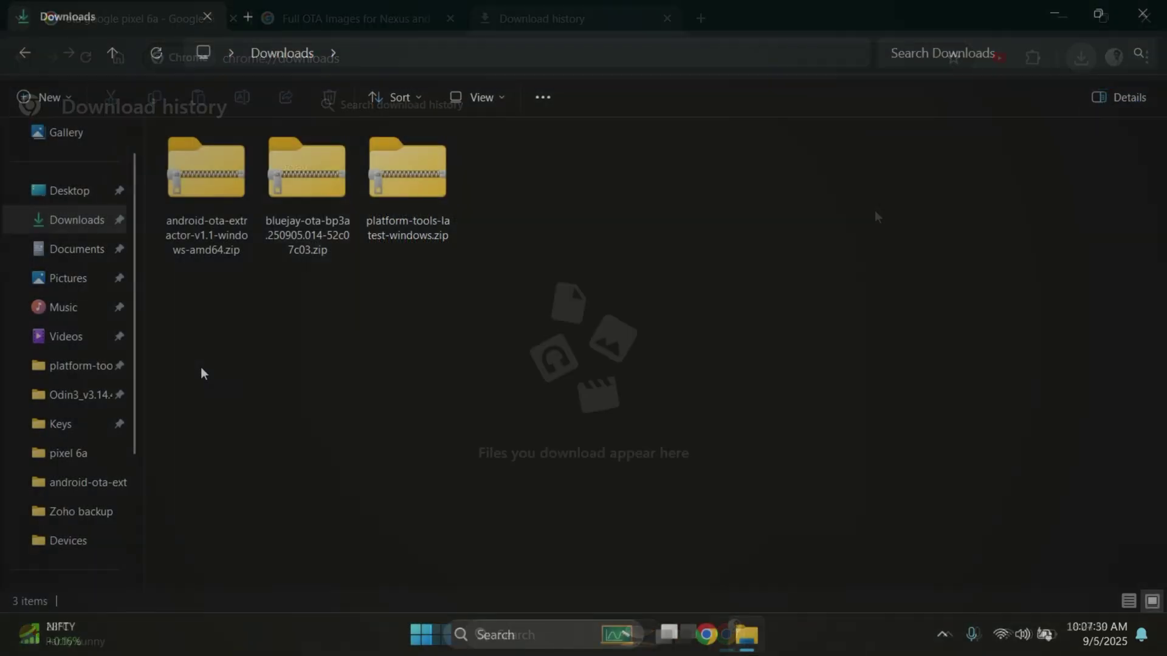
Extract the platform-tools and bluejay OTA zips into their default folders in Downloads.
{"action": "left_click_drag", "start_coordinate": [200, 367], "coordinate": [505, 170]}
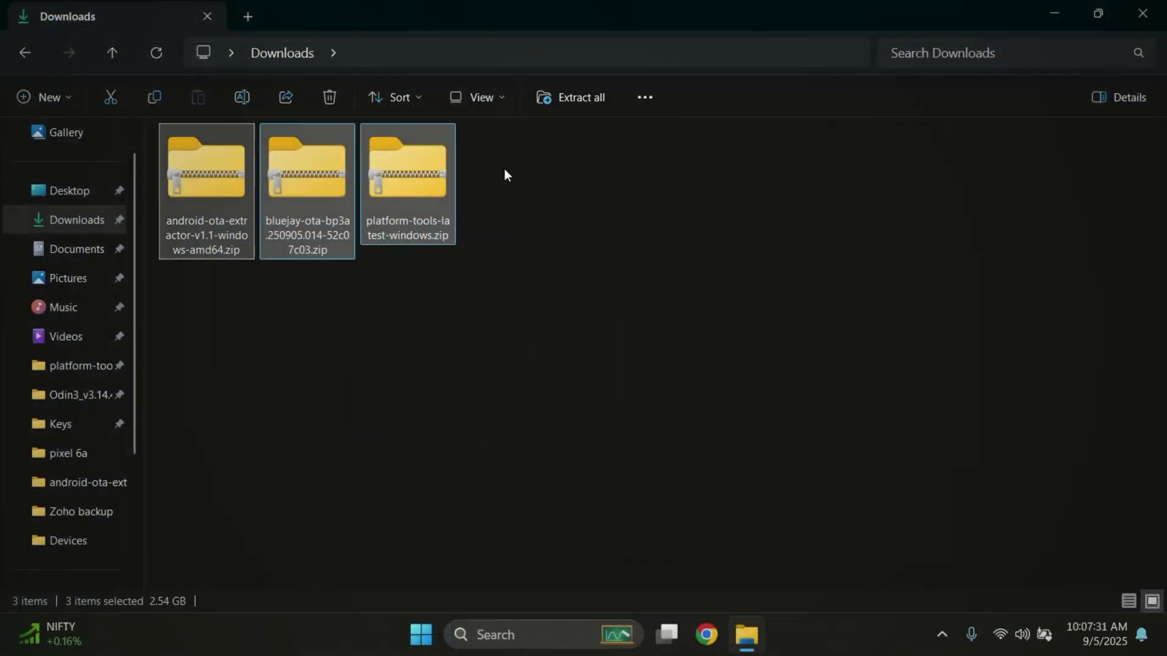
{"action": "left_click", "coordinate": [408, 171]}
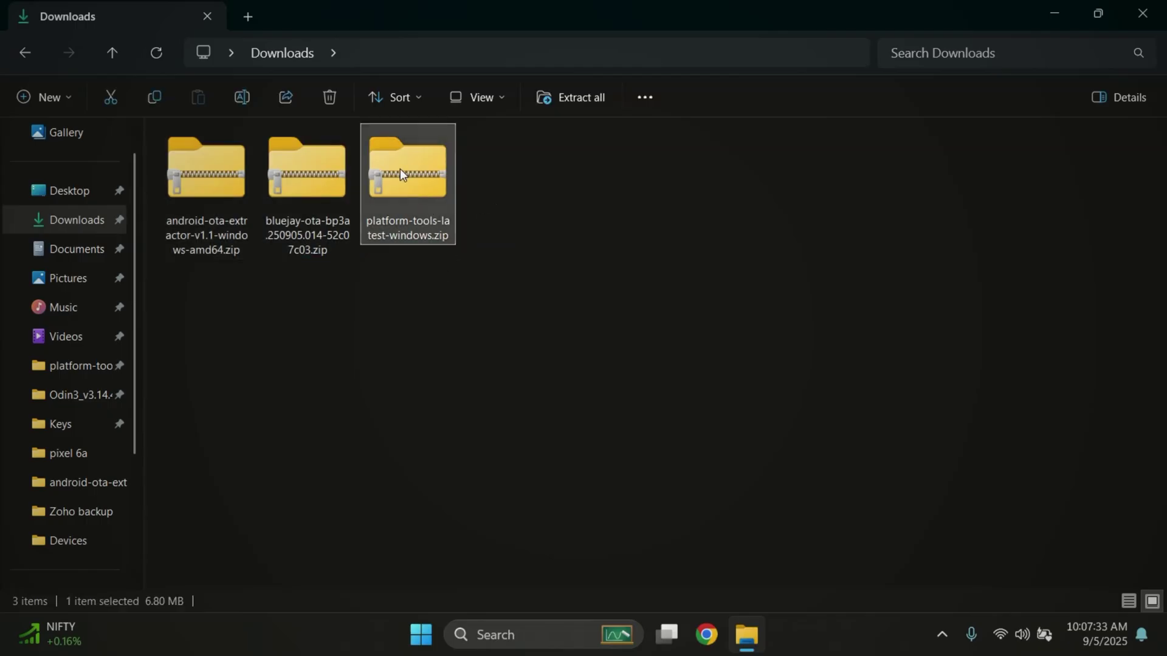
{"action": "right_click", "coordinate": [407, 203]}
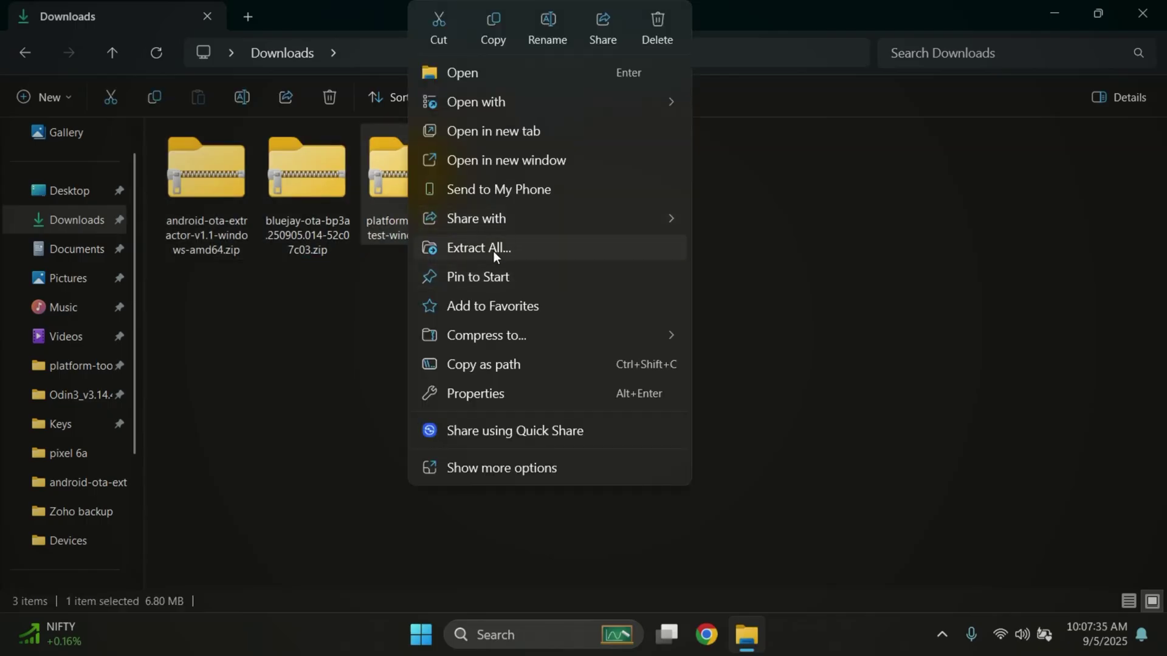
{"action": "left_click", "coordinate": [494, 250]}
{"action": "key", "text": "Return"}
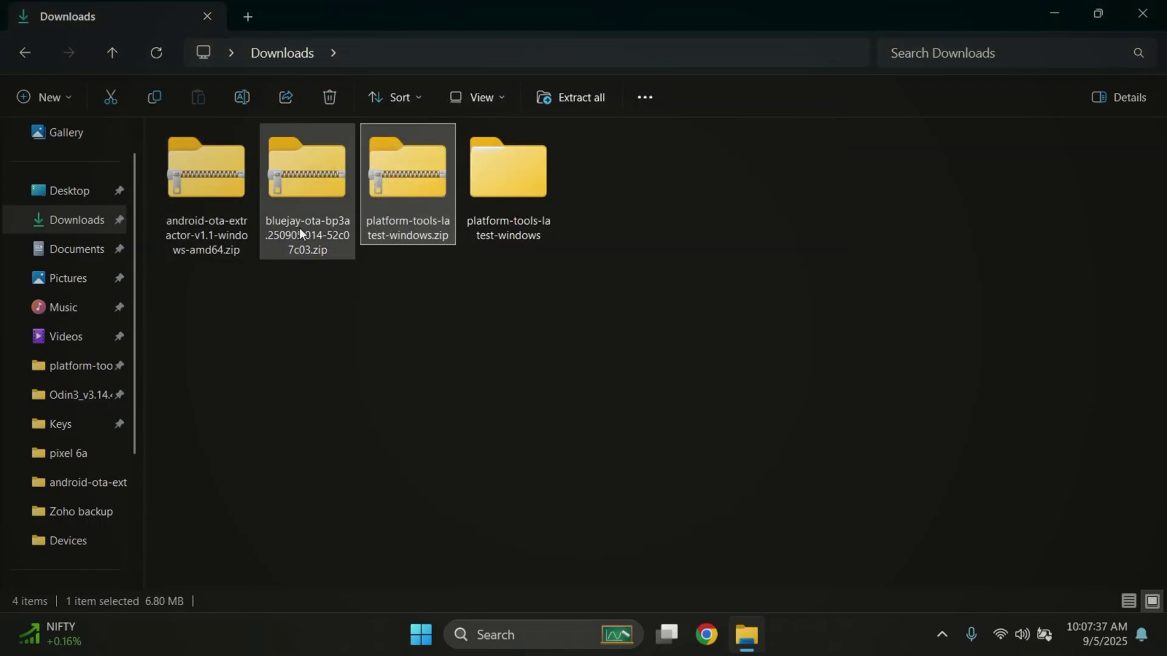
{"action": "left_click", "coordinate": [299, 228]}
{"action": "right_click", "coordinate": [299, 228]}
{"action": "left_click", "coordinate": [364, 281]}
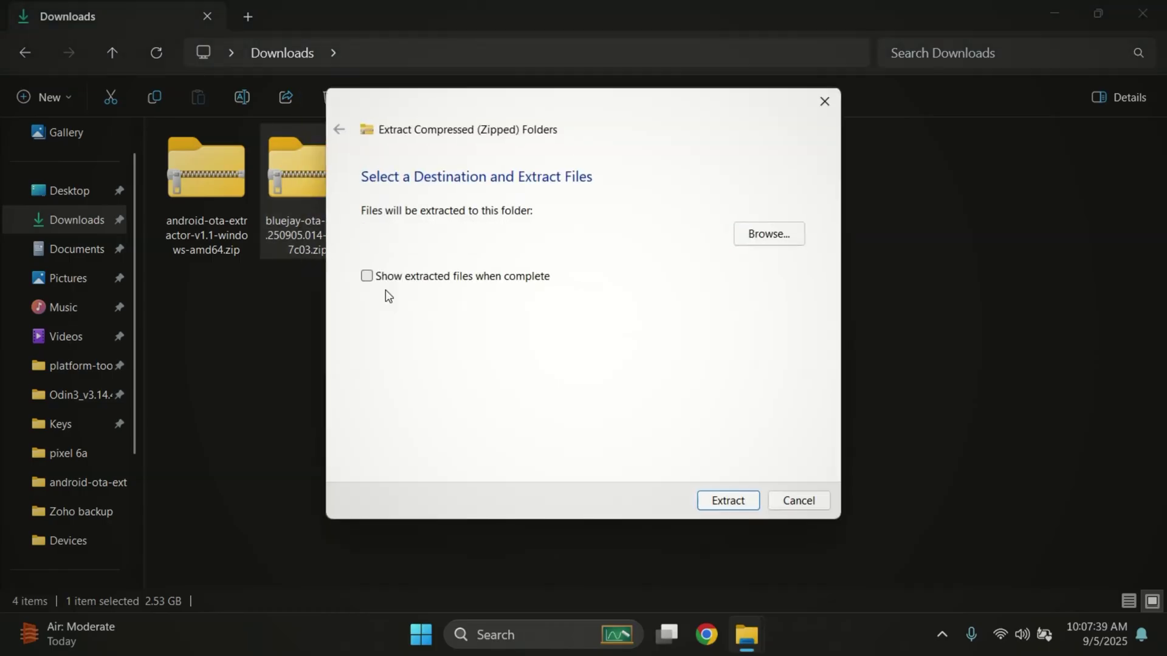
{"action": "key", "text": "Return"}
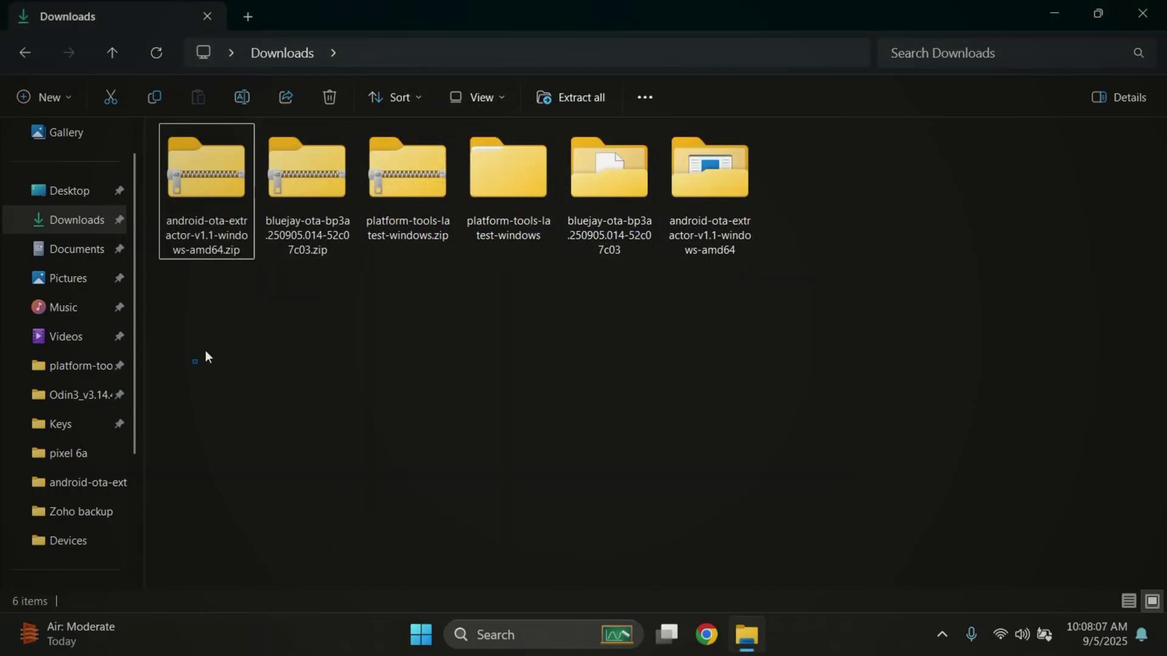
Delete the three original zip files, leaving the extracted folders selected.
{"action": "left_click_drag", "start_coordinate": [192, 363], "coordinate": [456, 172]}
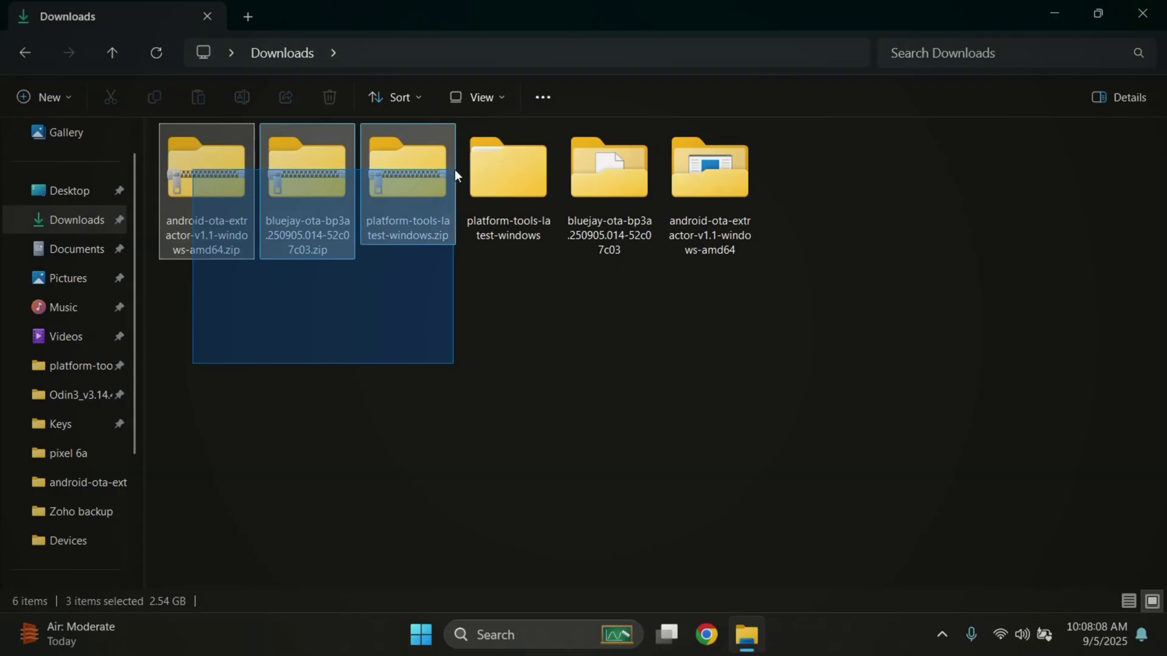
{"action": "right_click", "coordinate": [389, 188]}
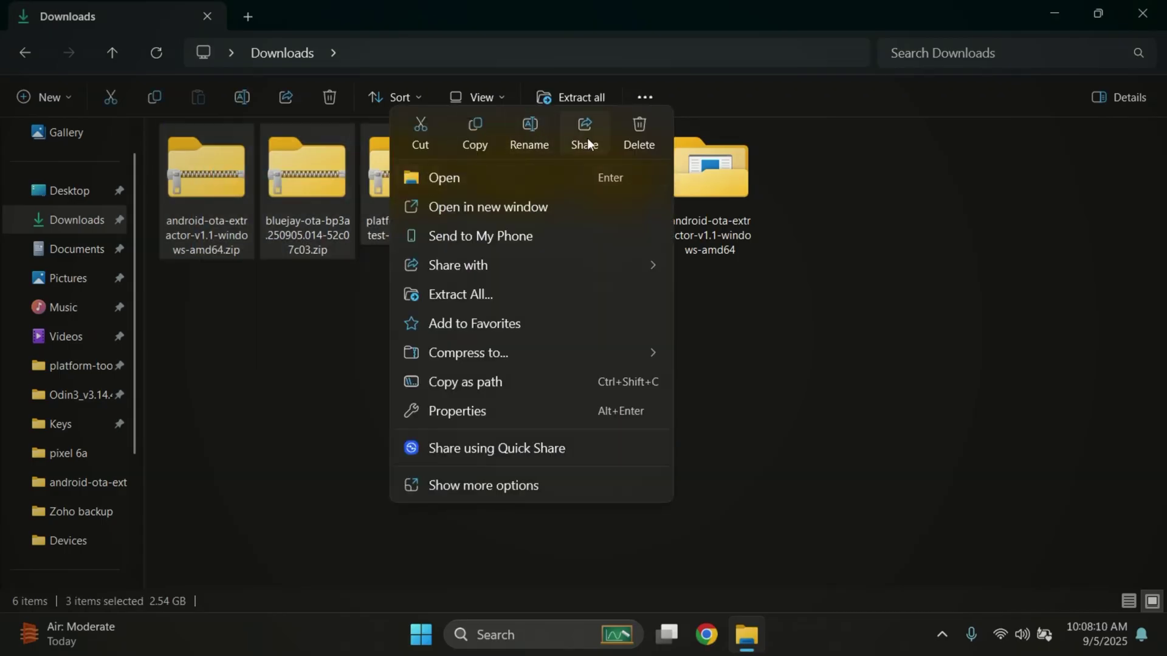
{"action": "left_click", "coordinate": [639, 134]}
{"action": "left_click_drag", "start_coordinate": [181, 381], "coordinate": [506, 164]}
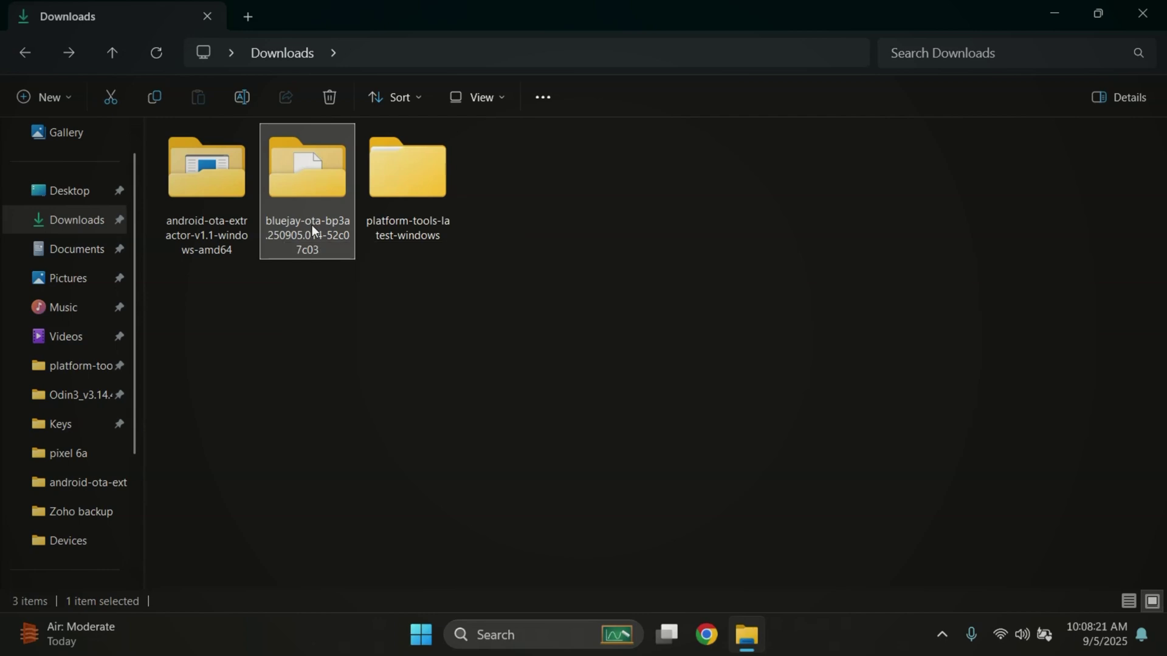
Move payload.bin from the bluejay folder into android-ota-extractor and drop it onto android-ota-extractor.exe.
{"action": "double_click", "coordinate": [312, 225]}
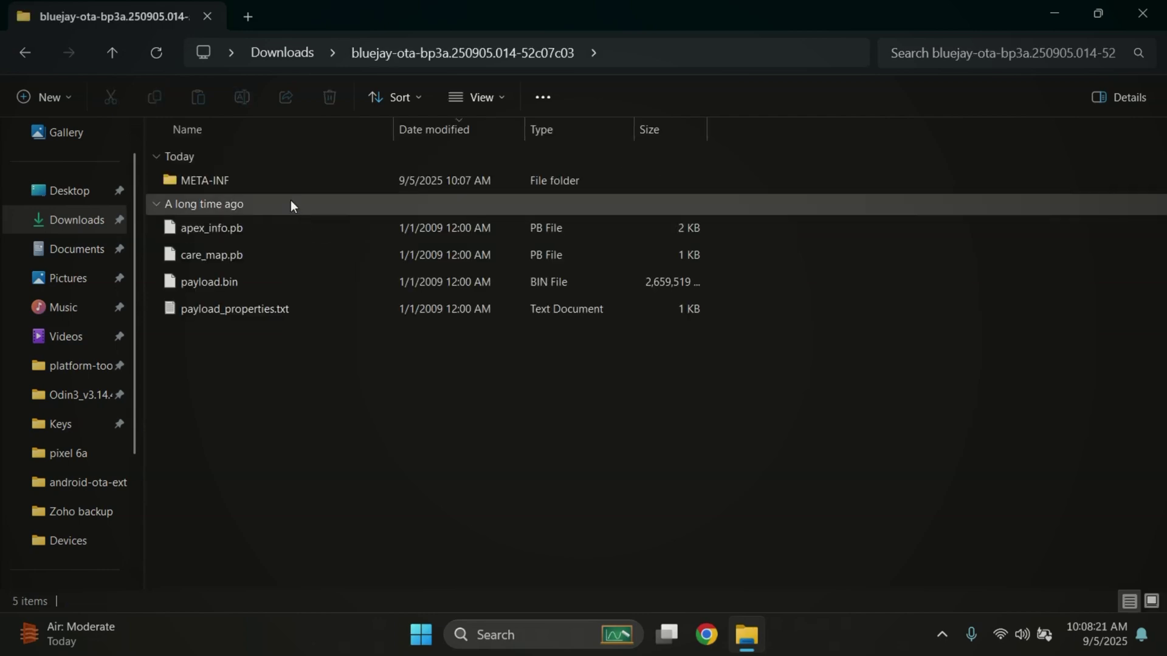
{"action": "left_click", "coordinate": [239, 283]}
{"action": "right_click", "coordinate": [262, 278]}
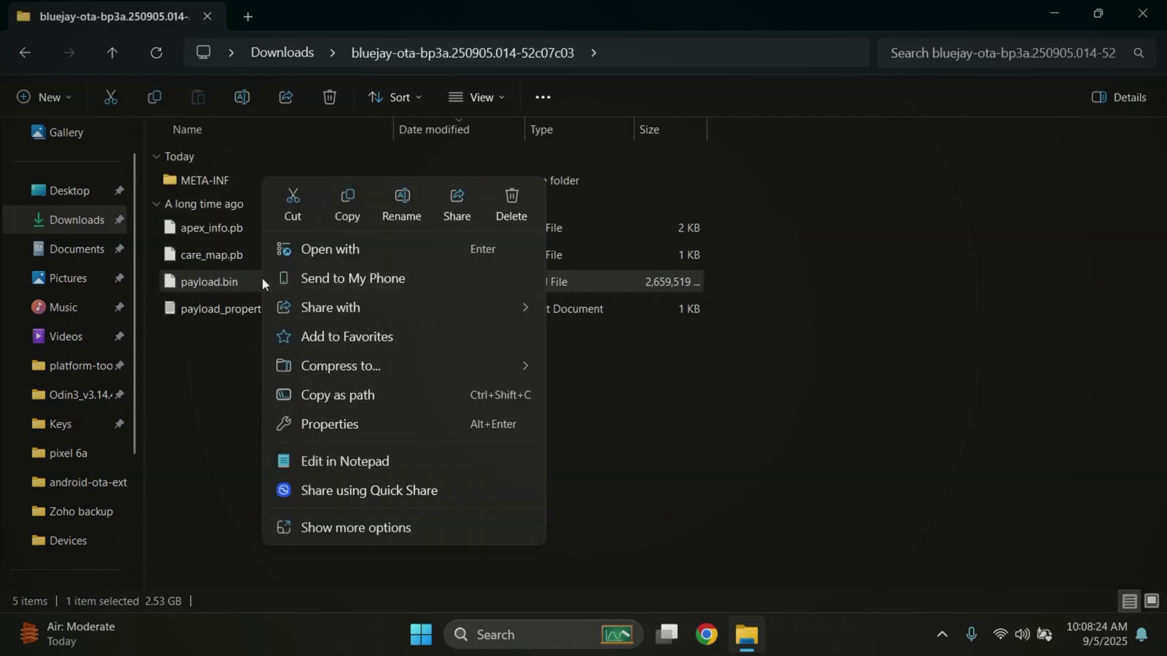
{"action": "left_click", "coordinate": [291, 215]}
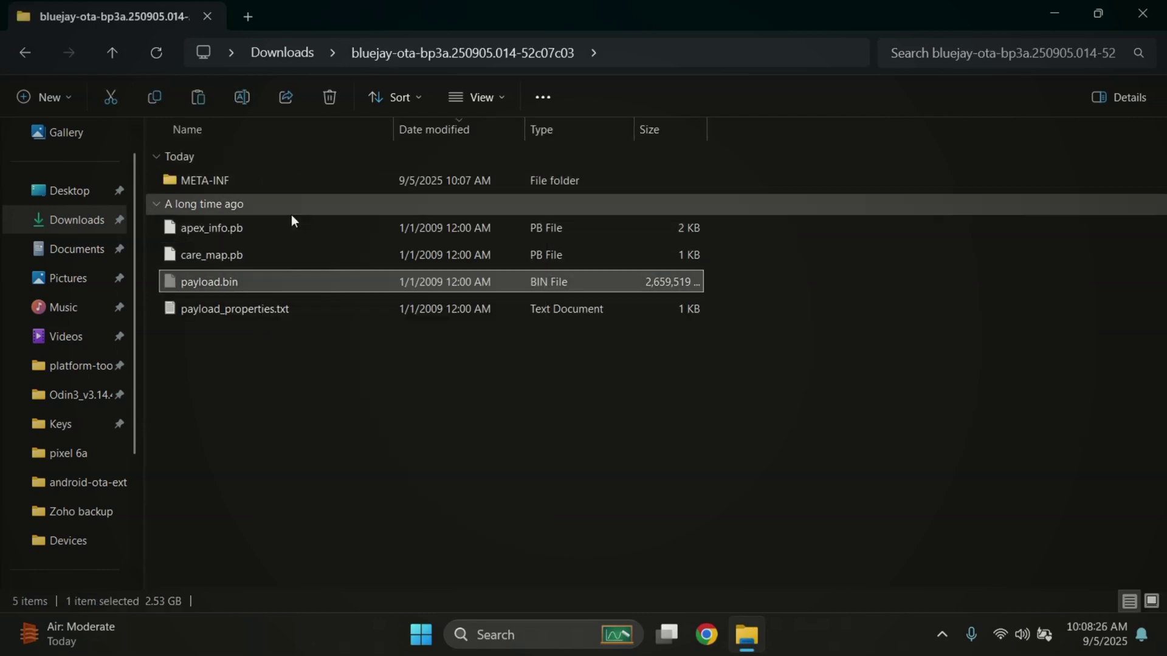
{"action": "left_click", "coordinate": [20, 58]}
{"action": "left_click", "coordinate": [210, 200]}
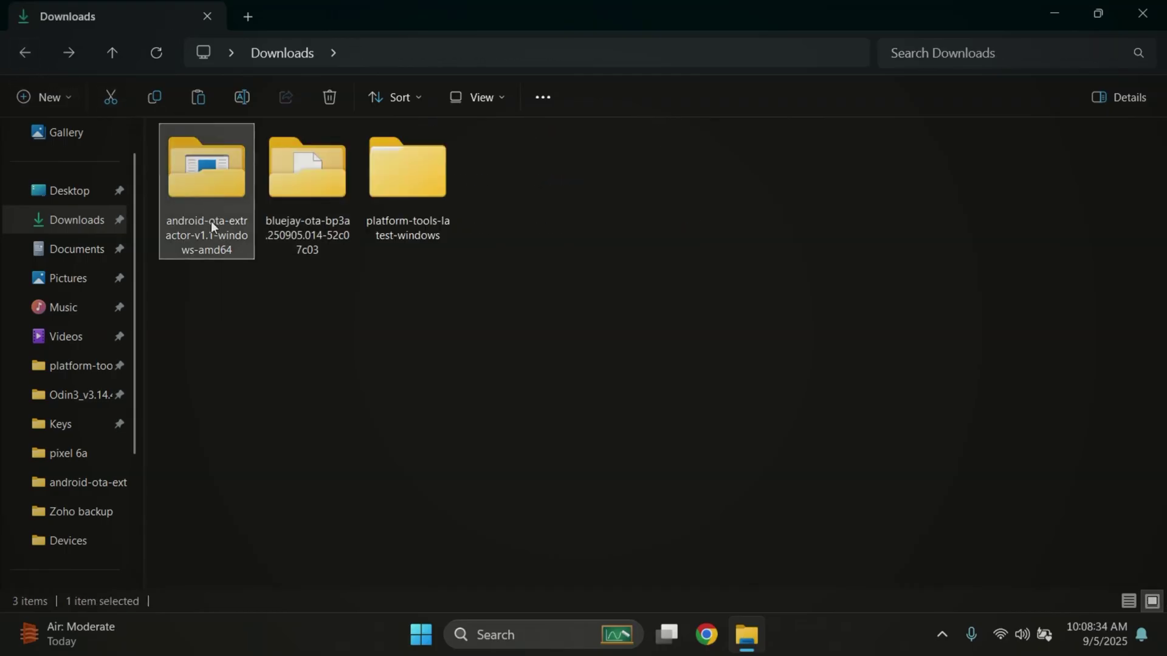
{"action": "double_click", "coordinate": [211, 224]}
{"action": "right_click", "coordinate": [254, 221]}
{"action": "left_click", "coordinate": [283, 243]}
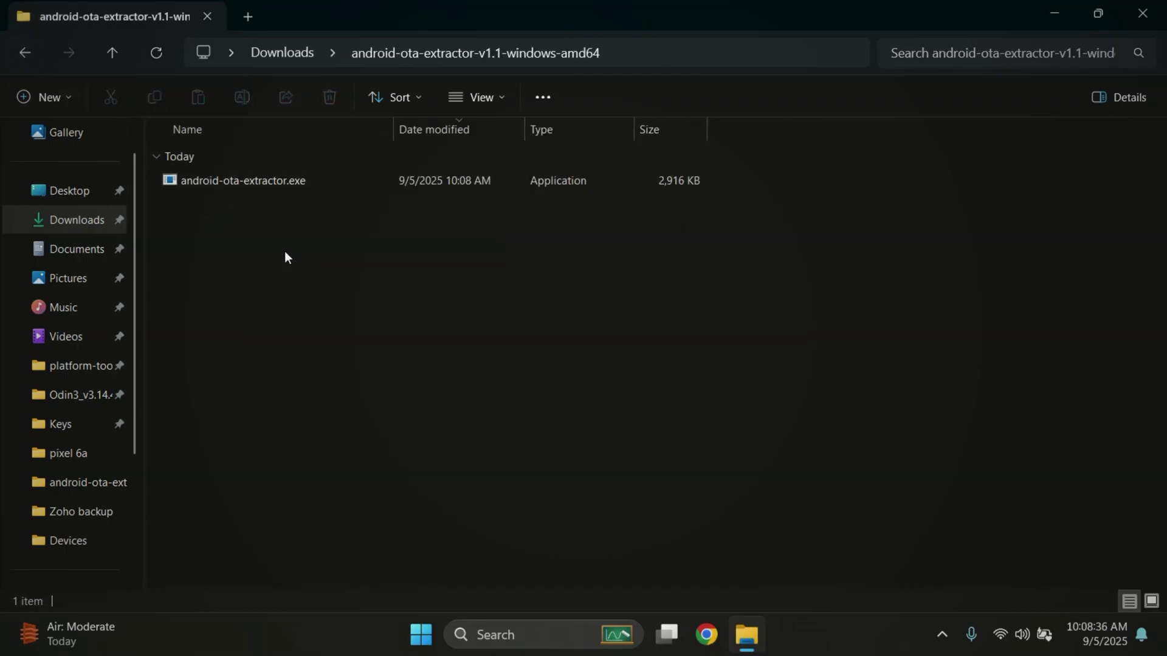
{"action": "left_click", "coordinate": [308, 334]}
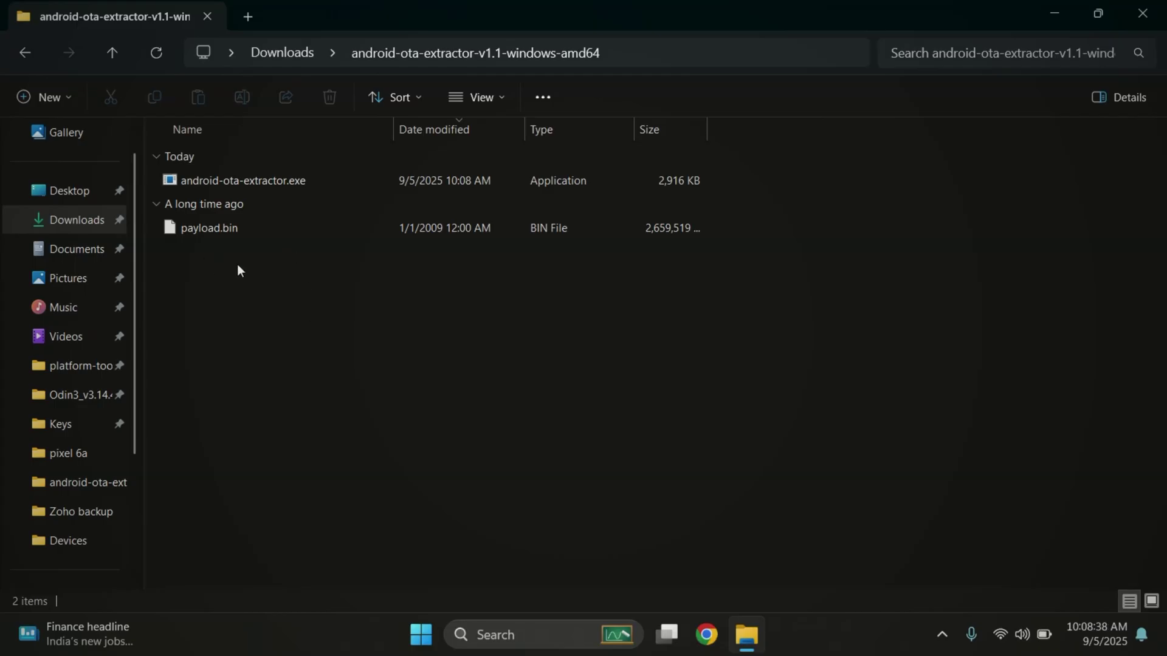
{"action": "left_click_drag", "start_coordinate": [220, 231], "coordinate": [370, 182]}
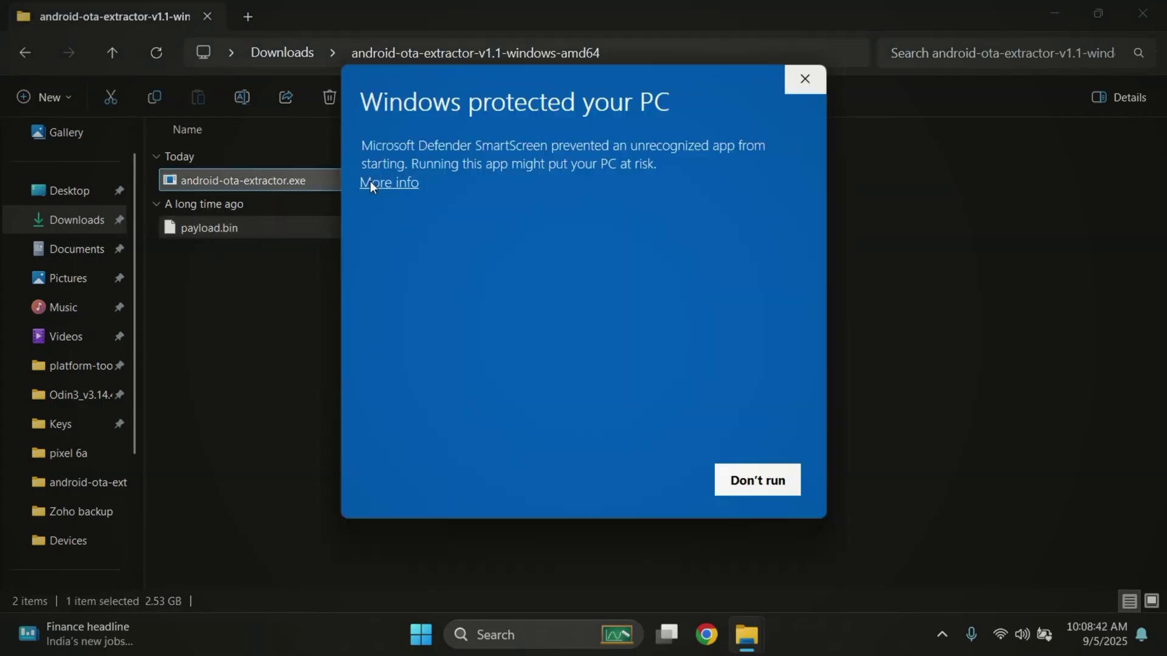
Get past the SmartScreen warning via More info and Run anyway so payload.bin extraction starts.
{"action": "left_click", "coordinate": [390, 189]}
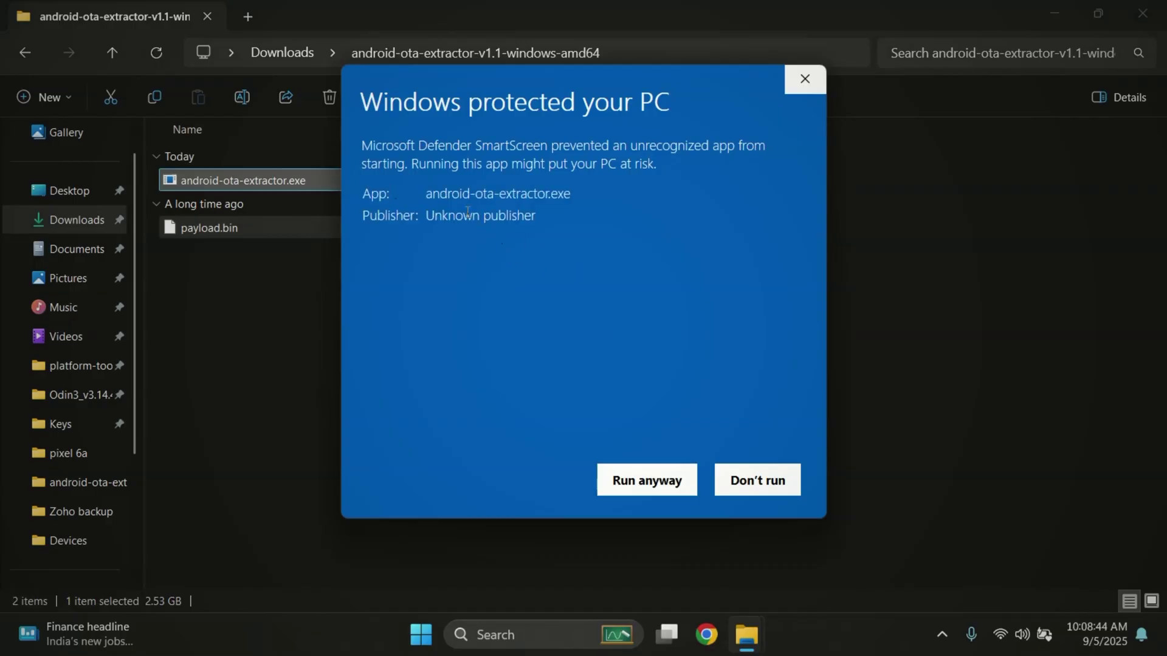
{"action": "triple_click", "coordinate": [533, 198]}
{"action": "left_click", "coordinate": [544, 382]}
{"action": "left_click", "coordinate": [620, 482]}
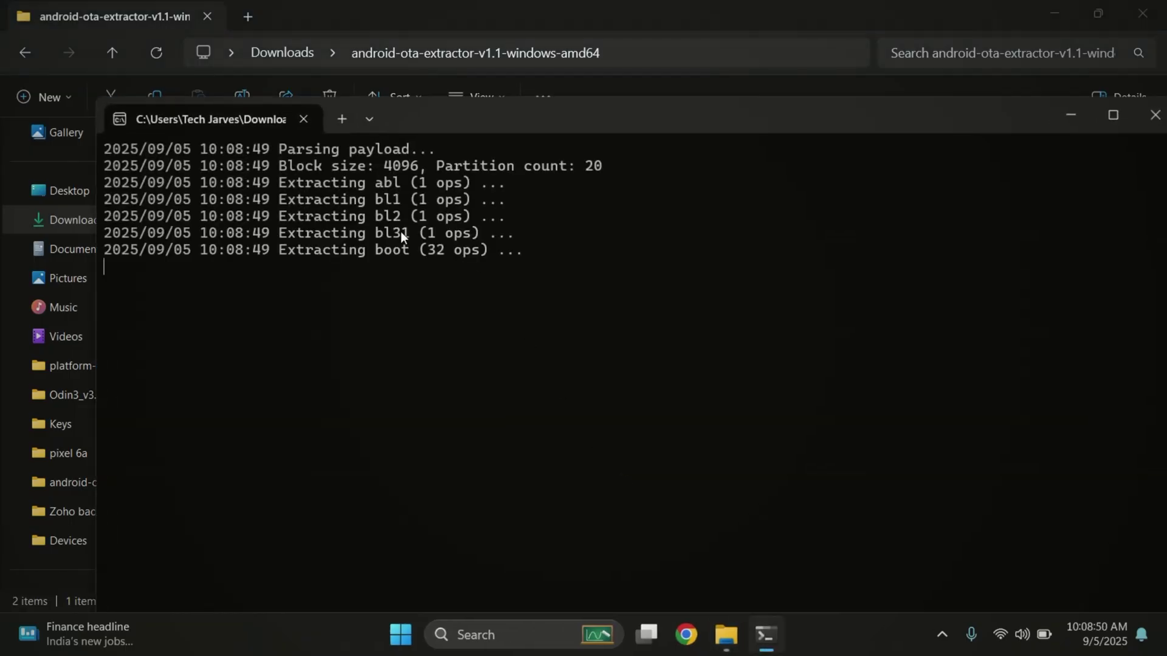
{"action": "left_click_drag", "start_coordinate": [281, 152], "coordinate": [362, 148]}
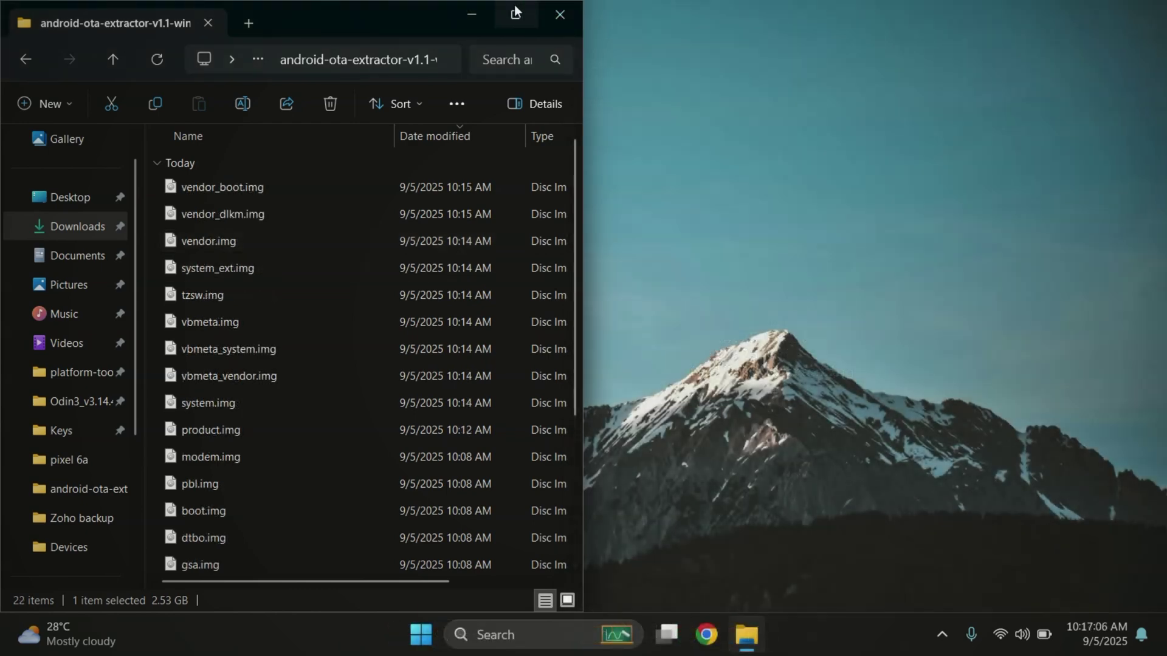
Maximize Explorer and move boot.img and vbmeta.img from the extractor folder into Downloads.
{"action": "left_click", "coordinate": [516, 15]}
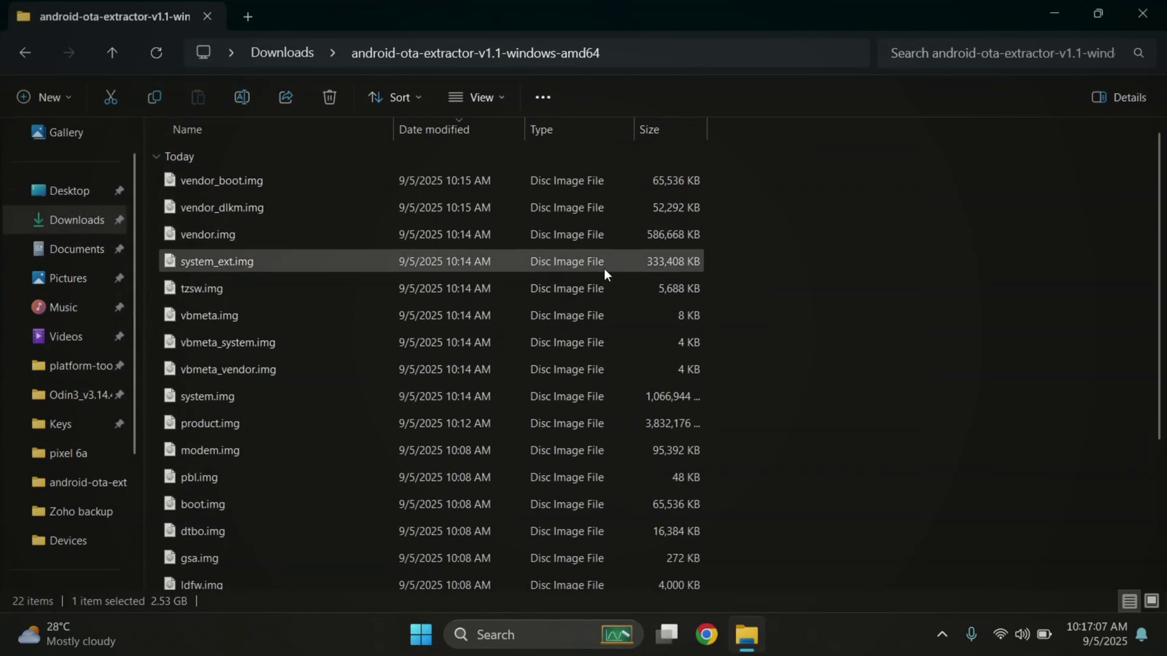
{"action": "scroll", "coordinate": [604, 268], "scroll_direction": "down", "scroll_amount": 3}
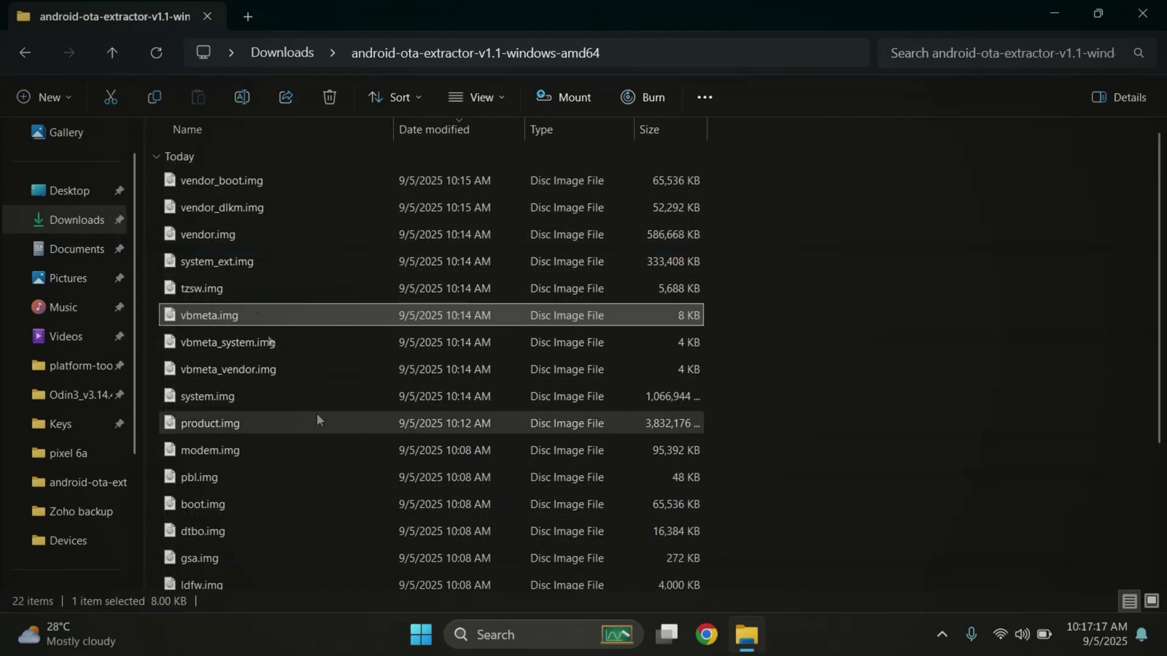
{"action": "scroll", "coordinate": [316, 415], "scroll_direction": "down", "scroll_amount": 1}
{"action": "left_click", "coordinate": [267, 432], "text": "ctrl"}
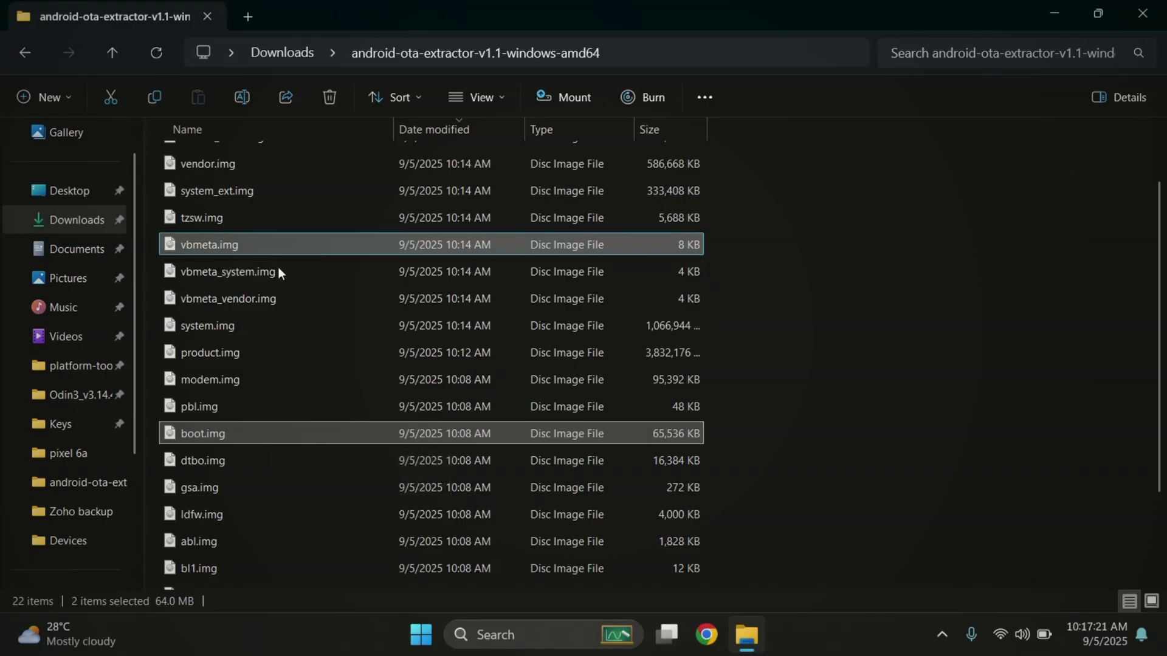
{"action": "right_click", "coordinate": [308, 434]}
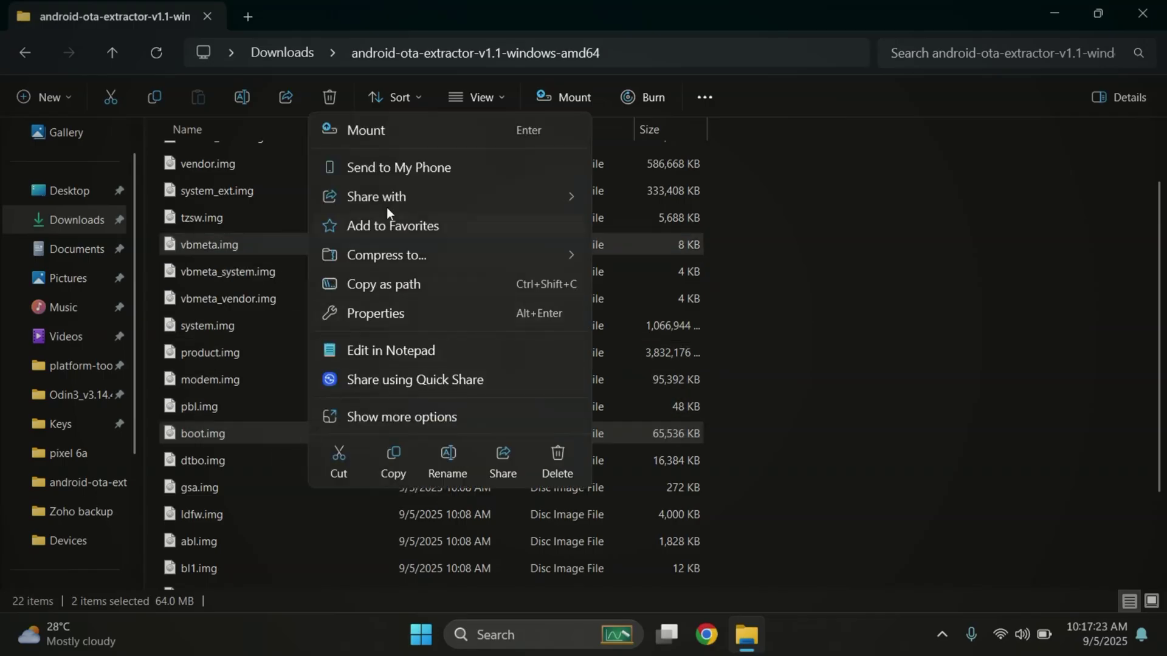
{"action": "left_click", "coordinate": [338, 468]}
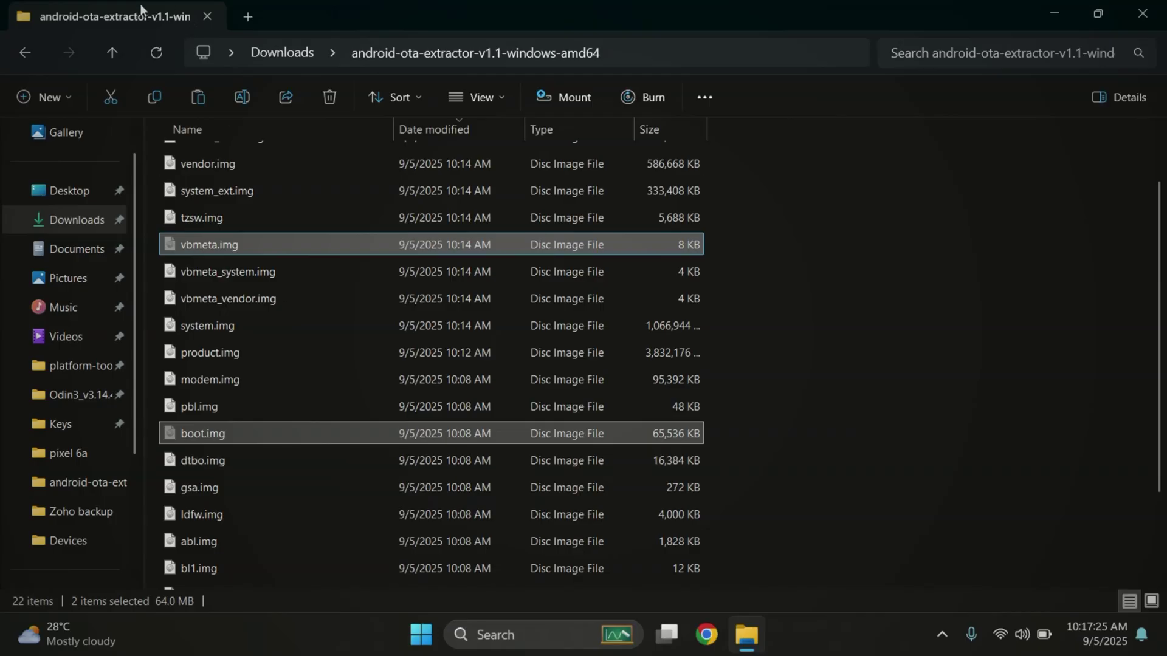
{"action": "left_click", "coordinate": [26, 51]}
{"action": "left_click", "coordinate": [345, 304]}
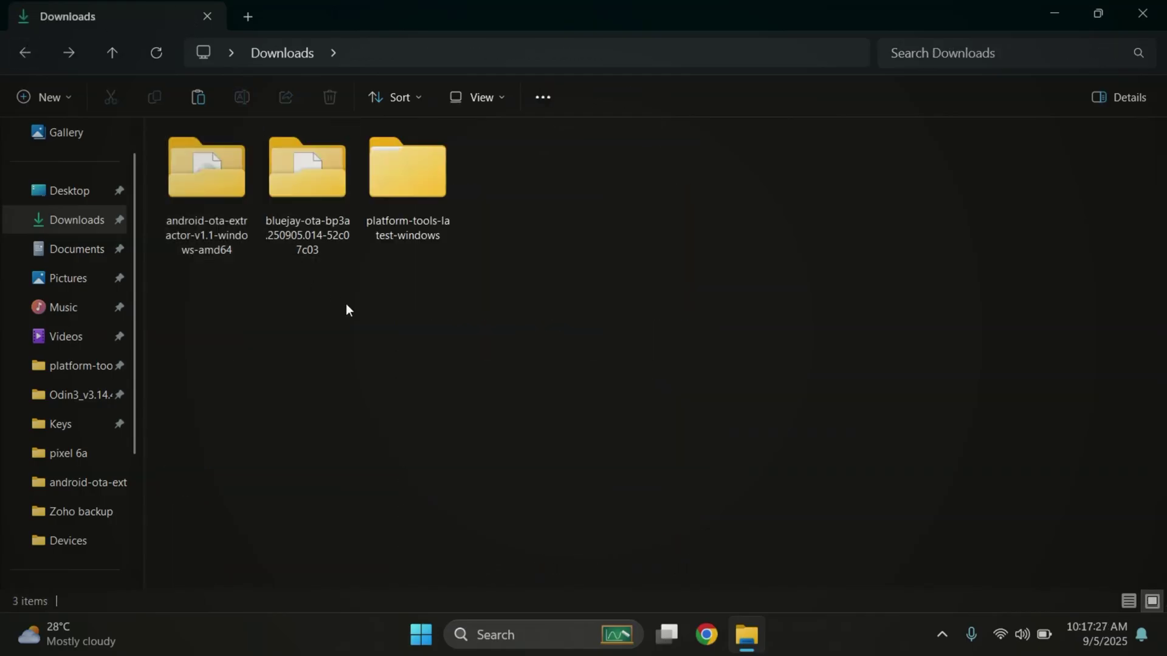
{"action": "key", "text": "ctrl+v"}
{"action": "left_click", "coordinate": [493, 305]}
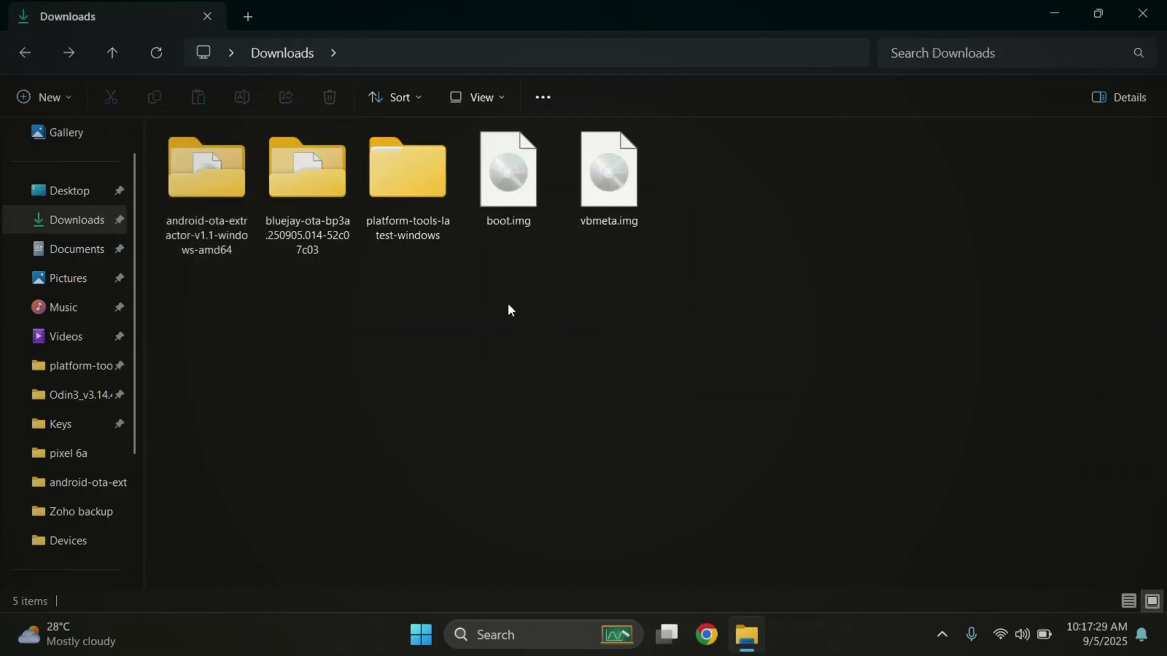
{"action": "left_click_drag", "start_coordinate": [464, 304], "coordinate": [680, 137]}
Open platform-tools-latest-windows and then its platform-tools subfolder.
{"action": "left_click", "coordinate": [559, 337]}
{"action": "left_click", "coordinate": [407, 236]}
{"action": "double_click", "coordinate": [402, 212]}
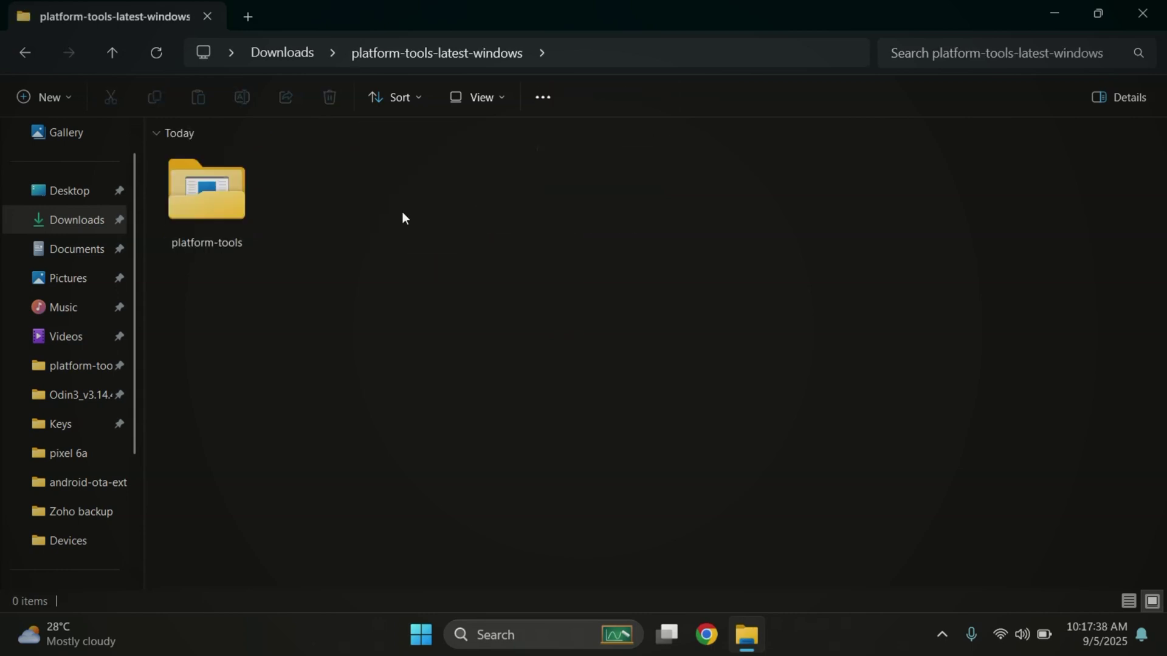
{"action": "double_click", "coordinate": [210, 211]}
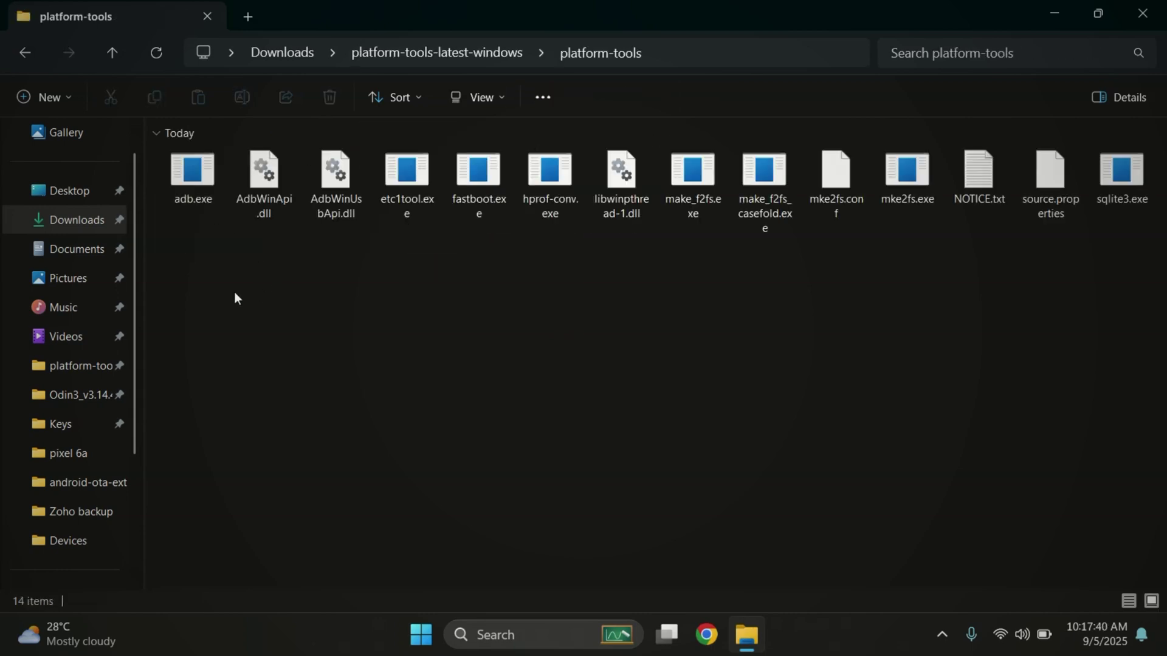
{"action": "left_click_drag", "start_coordinate": [234, 292], "coordinate": [1155, 122]}
{"action": "left_click", "coordinate": [578, 404]}
Launch a Command Prompt in the platform-tools folder by entering cmd in the address bar.
{"action": "left_click", "coordinate": [741, 57]}
{"action": "type", "text": "cmd"}
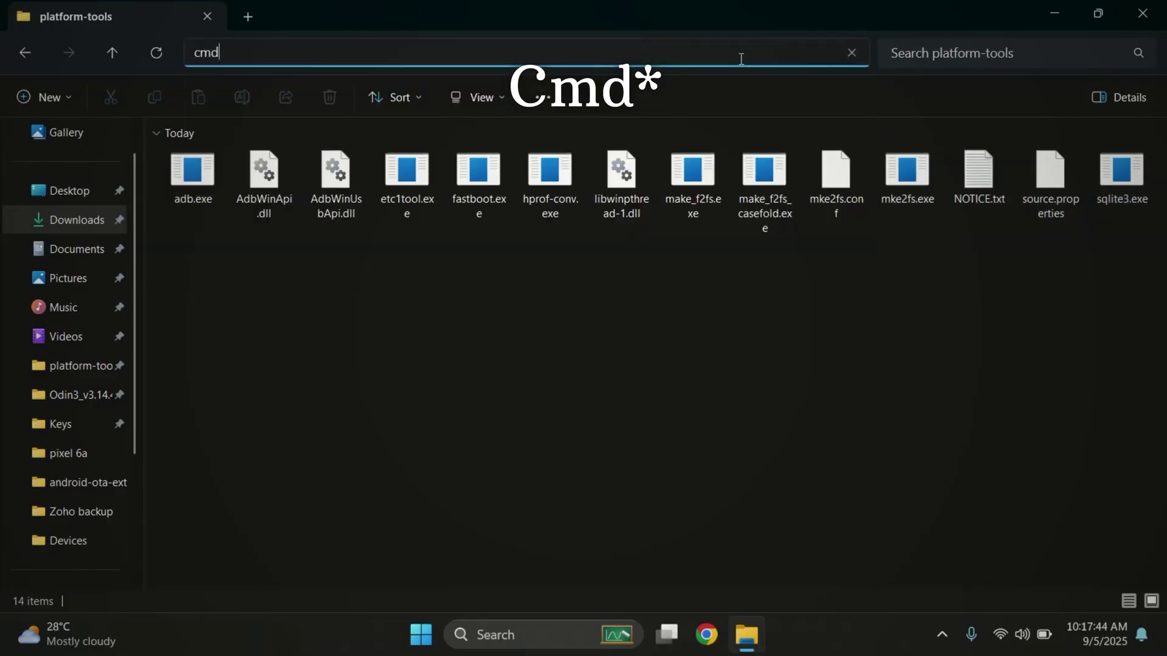
{"action": "key", "text": "Return"}
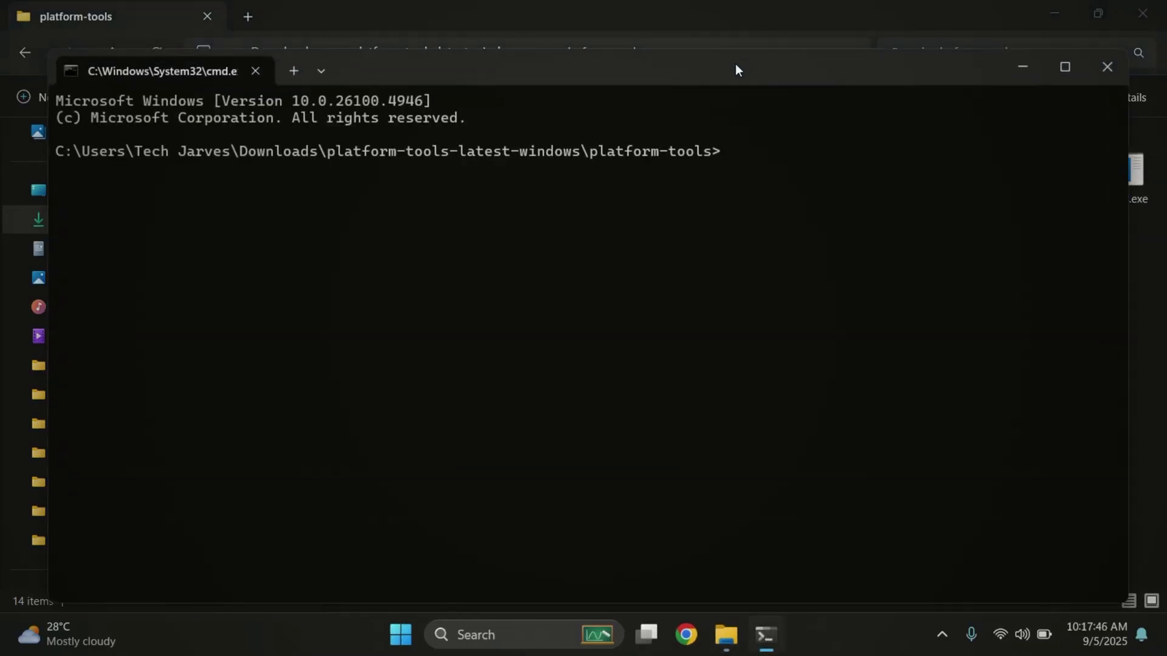
{"action": "triple_click", "coordinate": [586, 152]}
{"action": "left_click", "coordinate": [578, 155]}
{"action": "left_click", "coordinate": [1054, 12]}
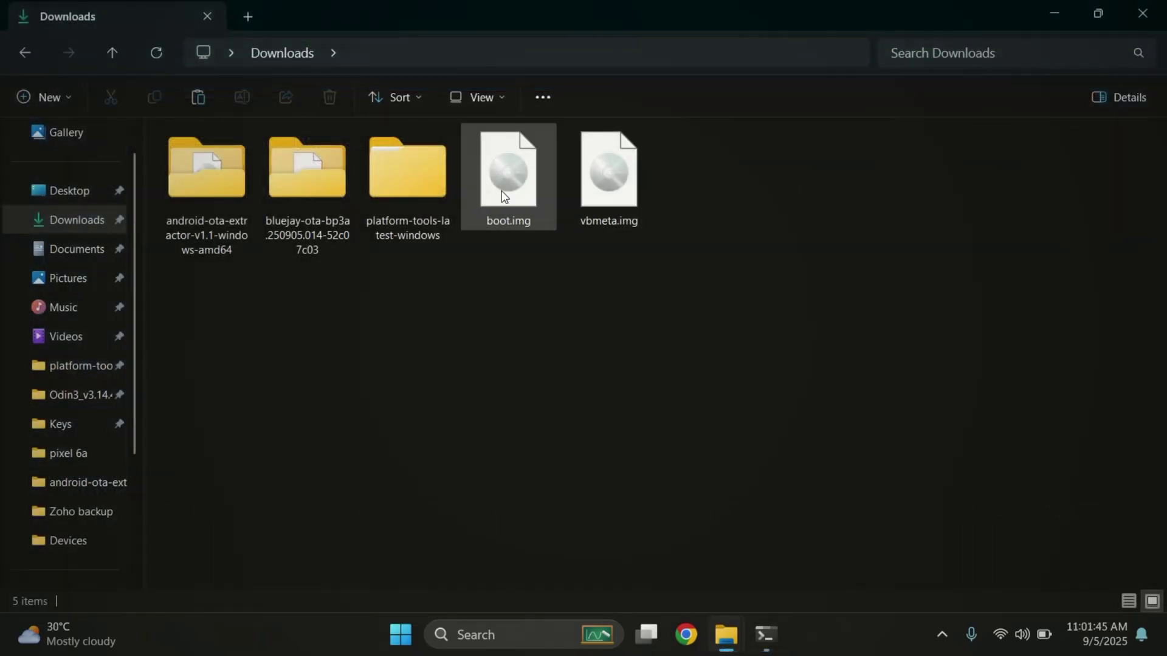
Copy boot.img from Downloads and paste it into the Pixel 6a's Internal shared storage.
{"action": "left_click", "coordinate": [508, 173]}
{"action": "right_click", "coordinate": [498, 183]}
{"action": "left_click", "coordinate": [582, 166]}
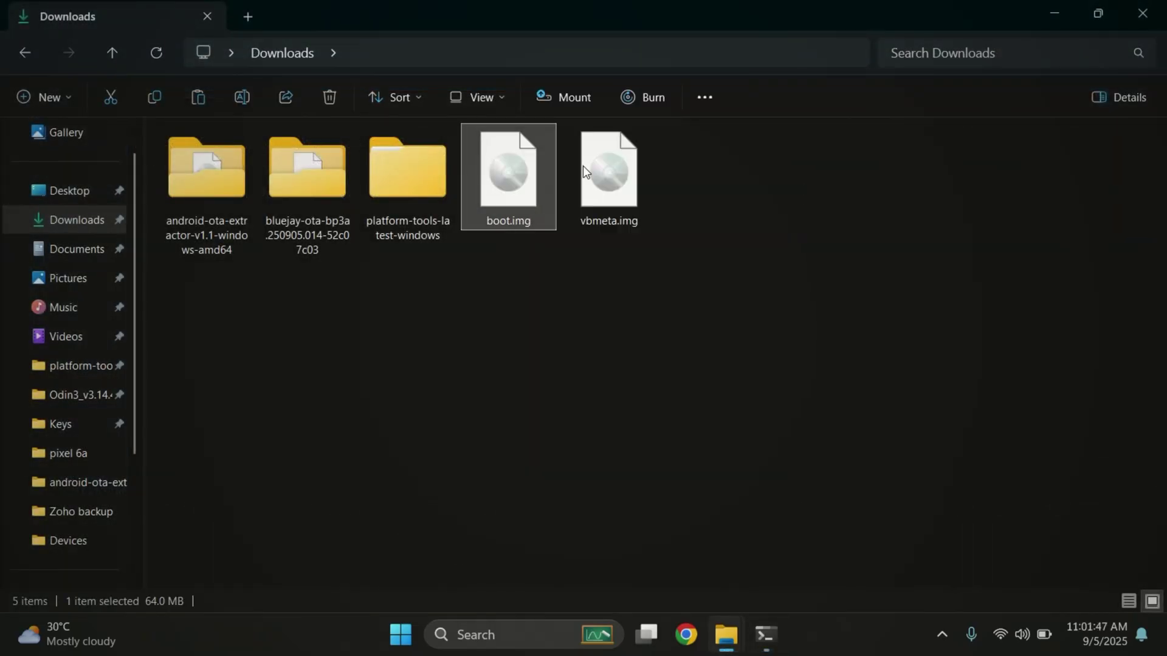
{"action": "scroll", "coordinate": [78, 290], "scroll_direction": "down", "scroll_amount": 3}
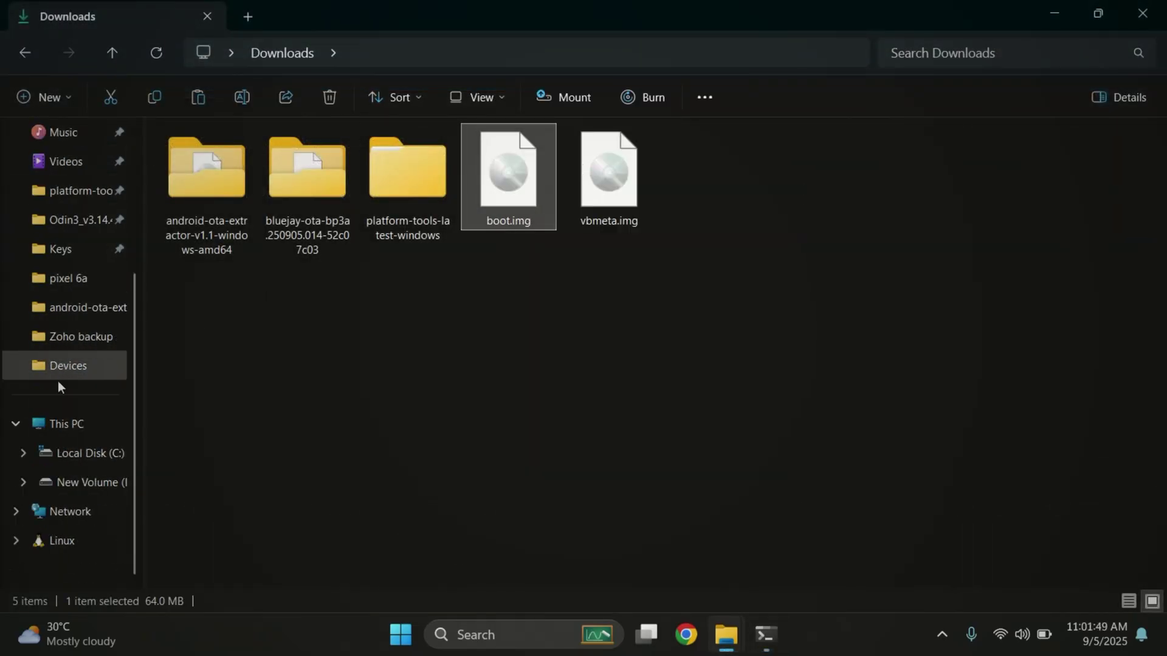
{"action": "left_click", "coordinate": [67, 424]}
{"action": "left_click", "coordinate": [74, 453]}
{"action": "double_click", "coordinate": [241, 144]}
{"action": "right_click", "coordinate": [441, 382]}
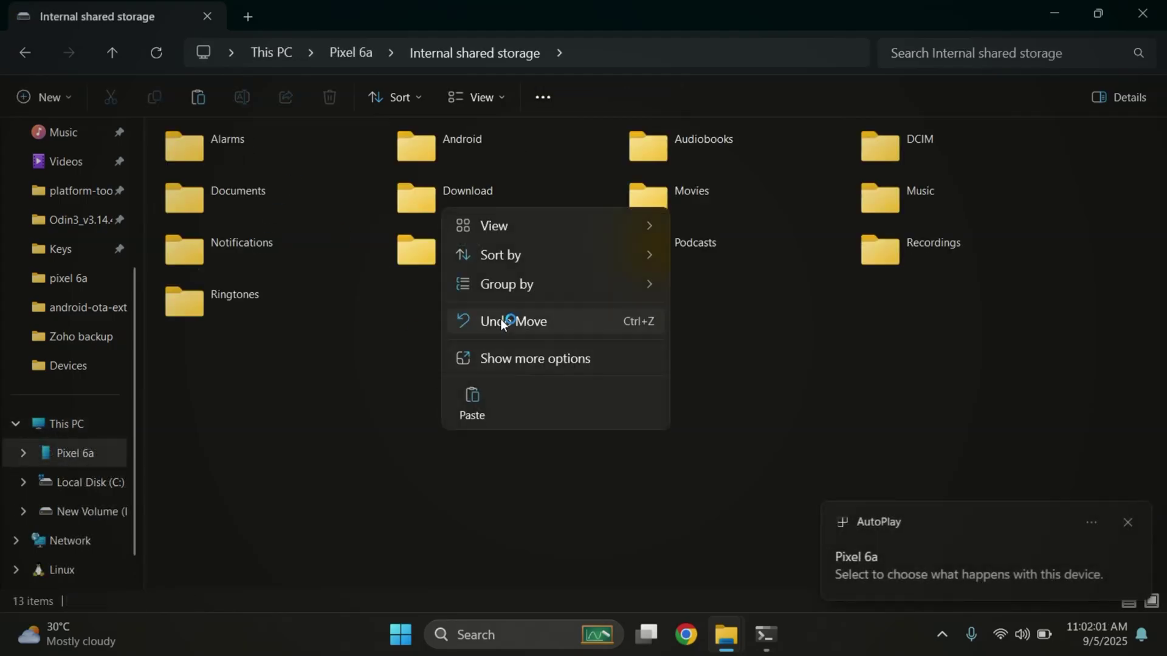
{"action": "left_click", "coordinate": [472, 414]}
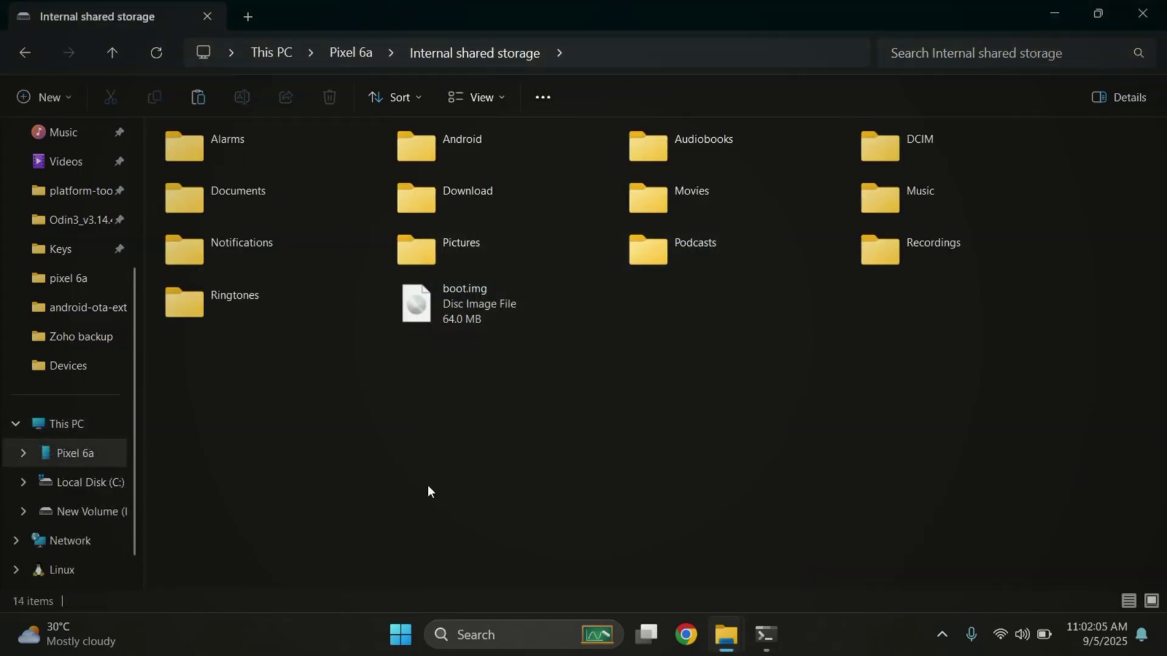
{"action": "left_click_drag", "start_coordinate": [428, 485], "coordinate": [498, 290]}
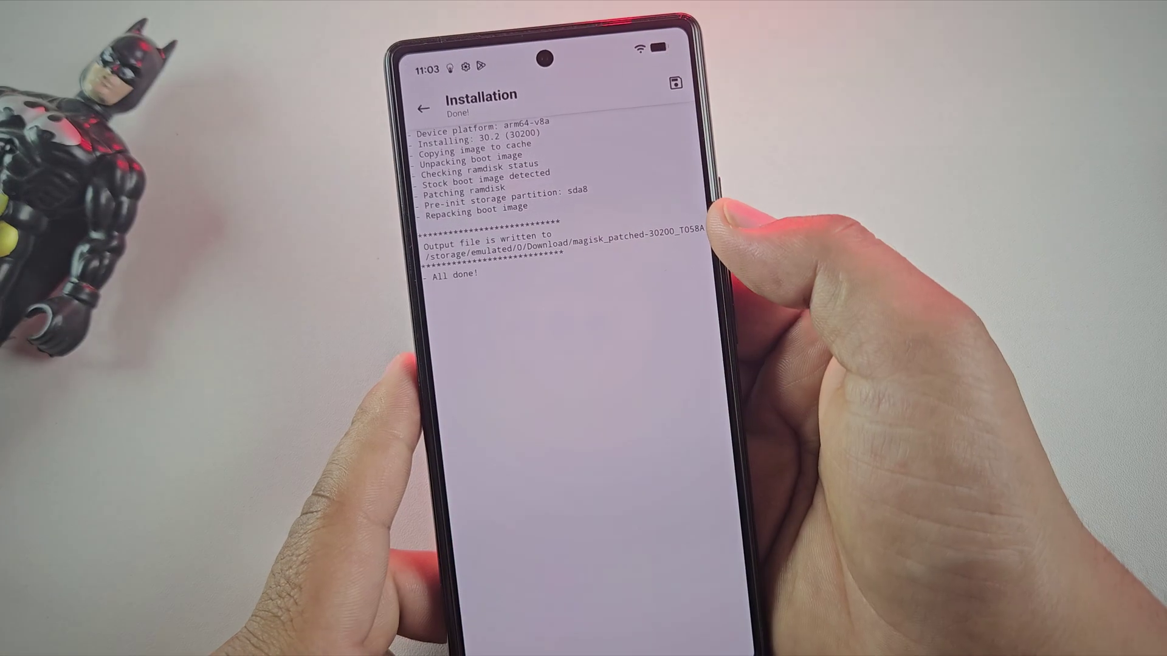
Leave Magisk for the phone's recent apps overview.
{"action": "left_click_drag", "start_coordinate": [583, 650], "coordinate": [760, 364]}
Find magisk_patched-30200_T058A.img in the phone's Download folder in Files by Google.
{"action": "left_click", "coordinate": [626, 316]}
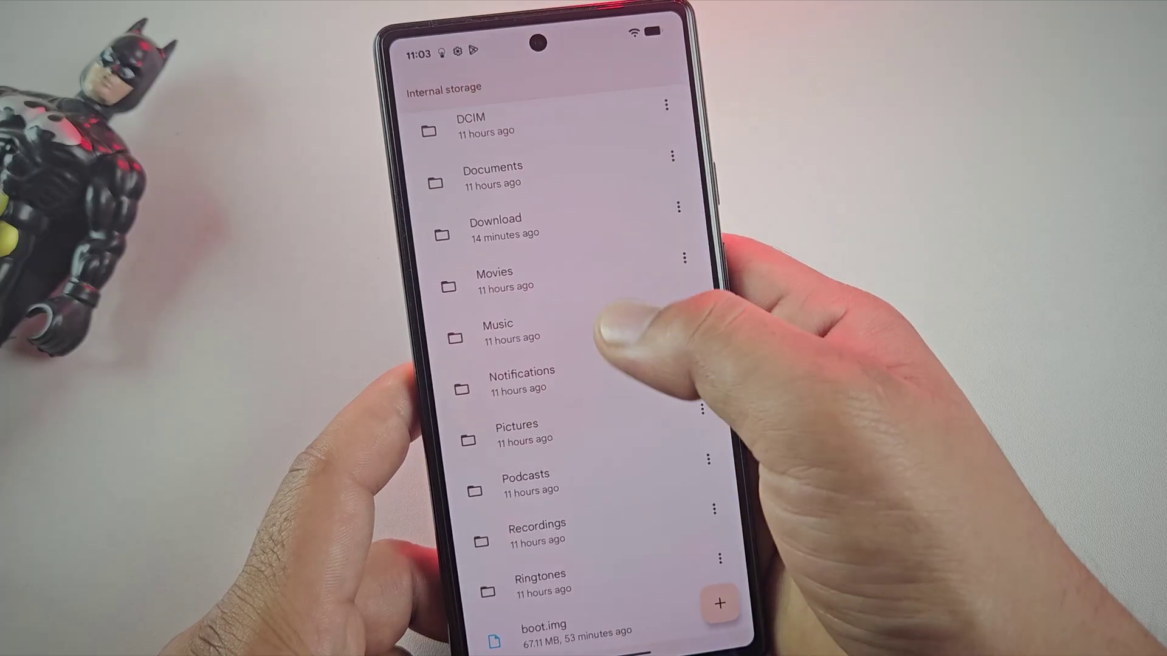
{"action": "left_click", "coordinate": [620, 334]}
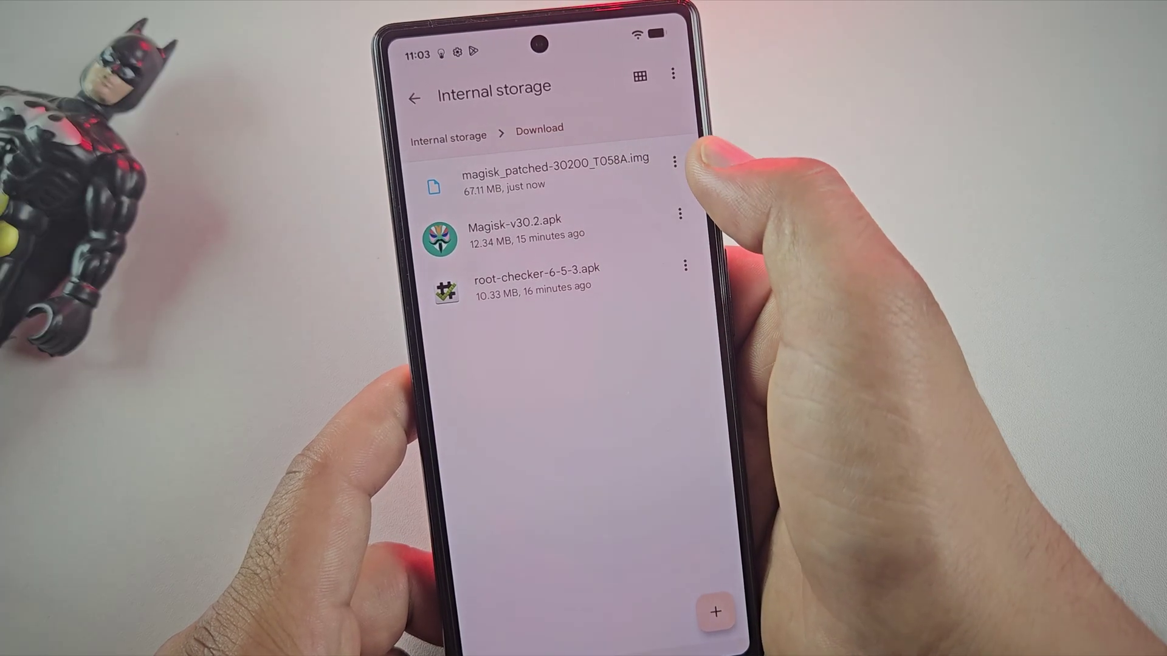
{"action": "left_click", "coordinate": [607, 179]}
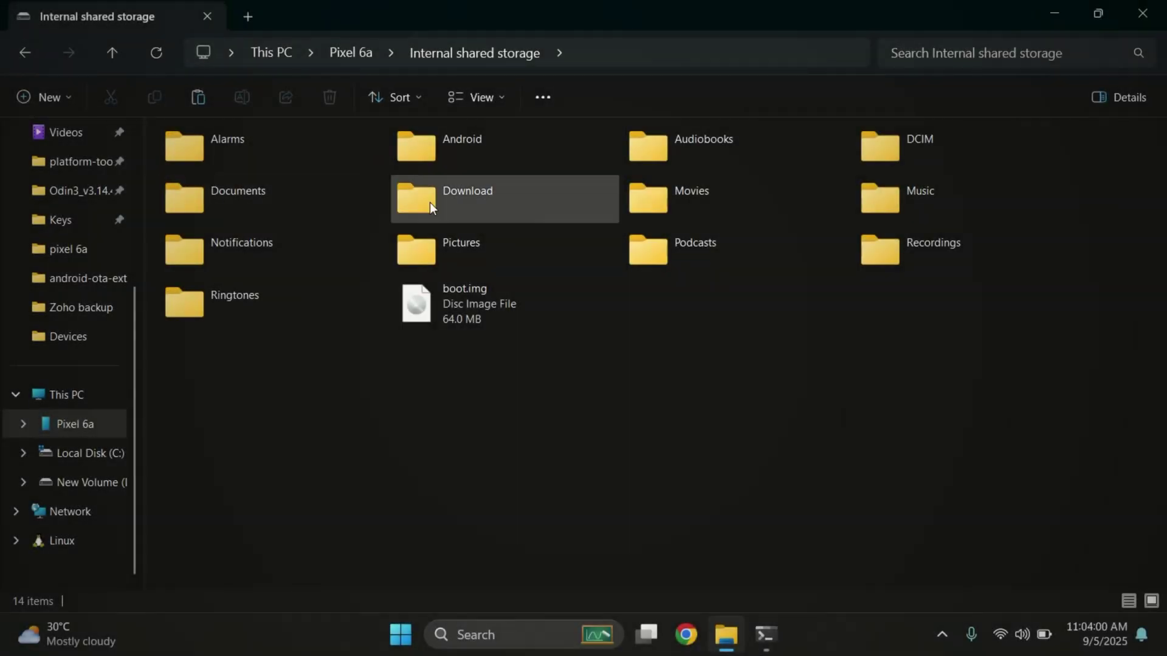
Copy magisk_patched-30200_T058A.img from the phone's Download folder into the PC's Downloads folder.
{"action": "double_click", "coordinate": [429, 203]}
{"action": "left_click", "coordinate": [254, 155]}
{"action": "right_click", "coordinate": [254, 154]}
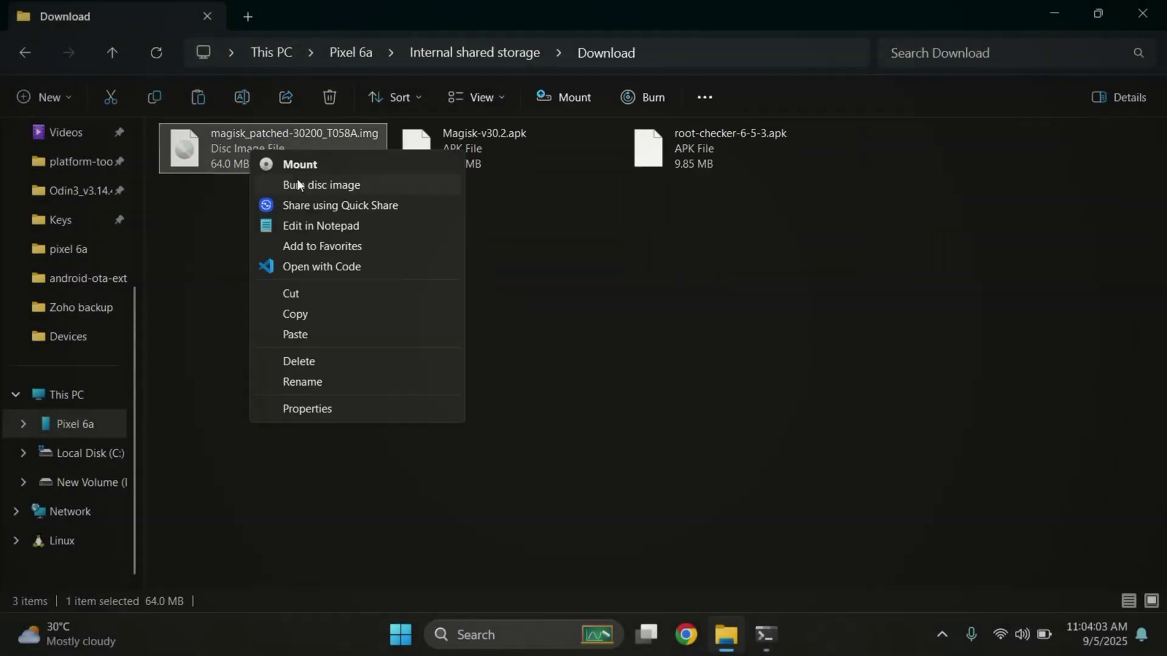
{"action": "left_click", "coordinate": [126, 280]}
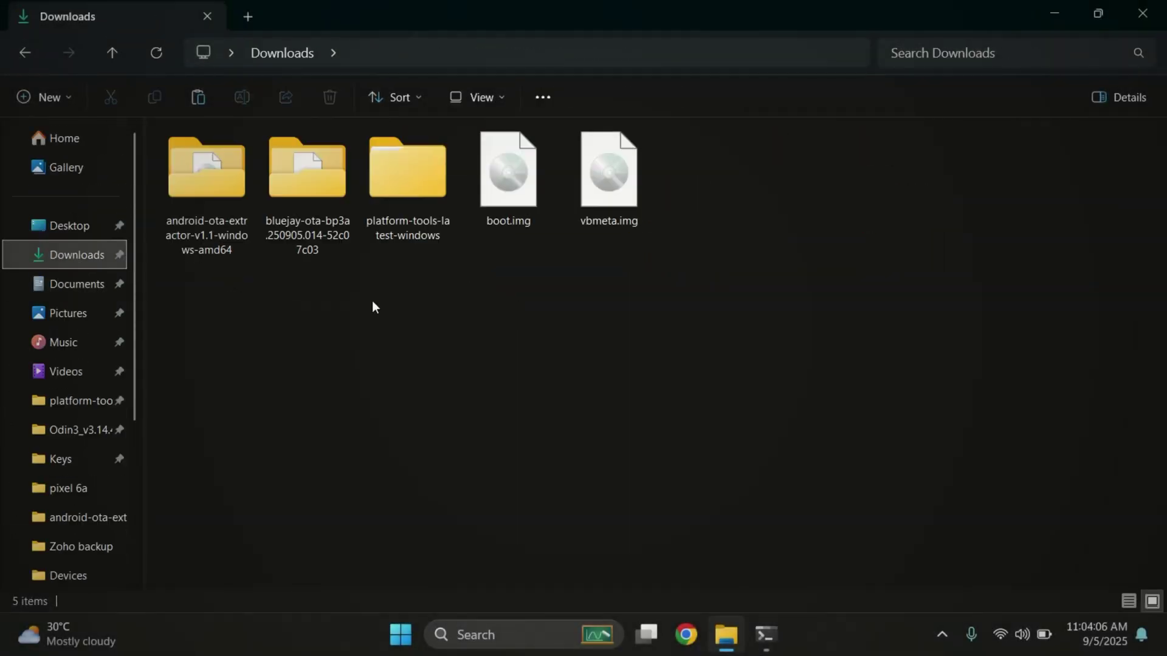
{"action": "right_click", "coordinate": [372, 302]}
{"action": "left_click", "coordinate": [392, 267]}
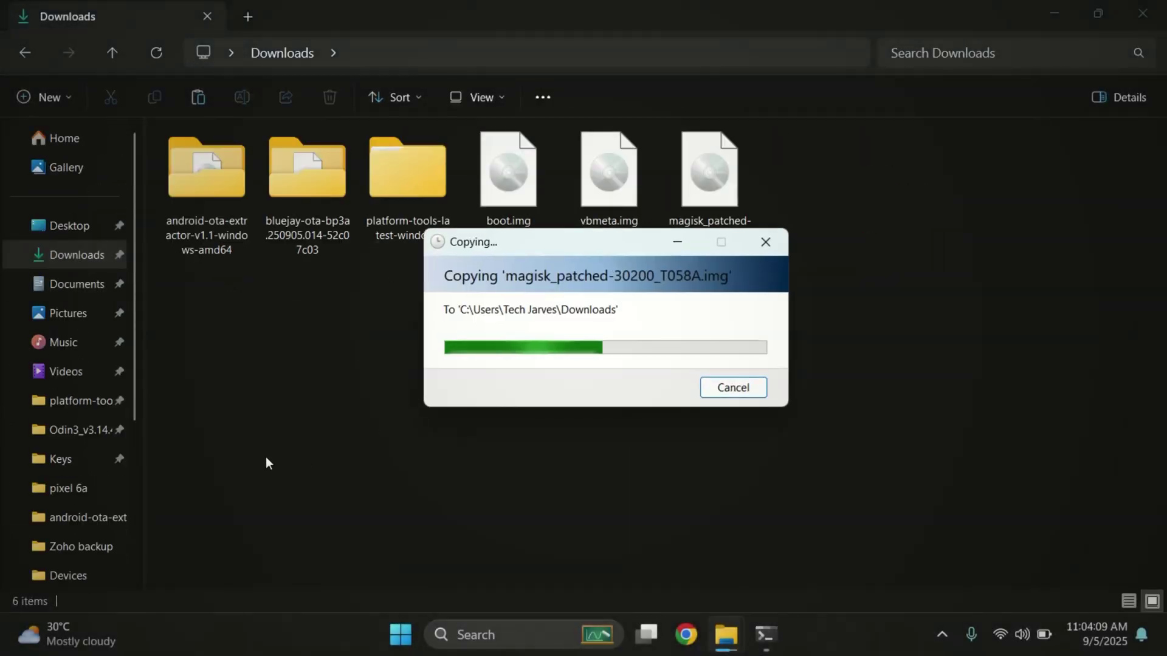
{"action": "left_click_drag", "start_coordinate": [185, 345], "coordinate": [869, 207]}
Reboot the phone with adb reboot bootloader, then confirm it appears in fastboot devices.
{"action": "left_click", "coordinate": [740, 448]}
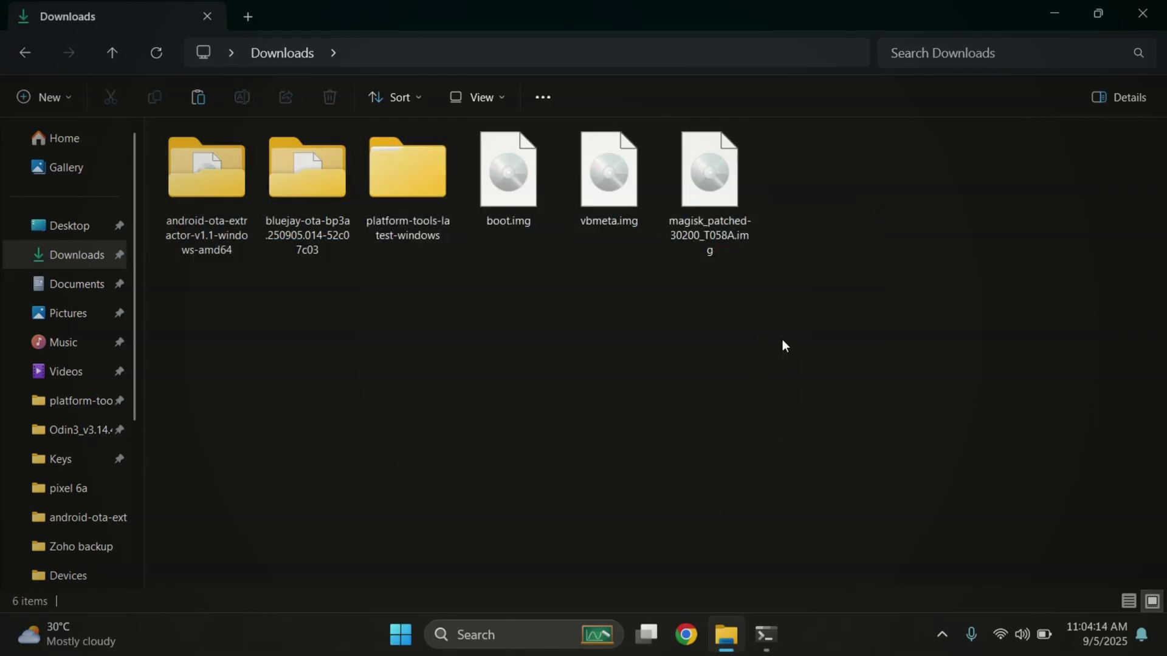
{"action": "left_click", "coordinate": [1059, 16]}
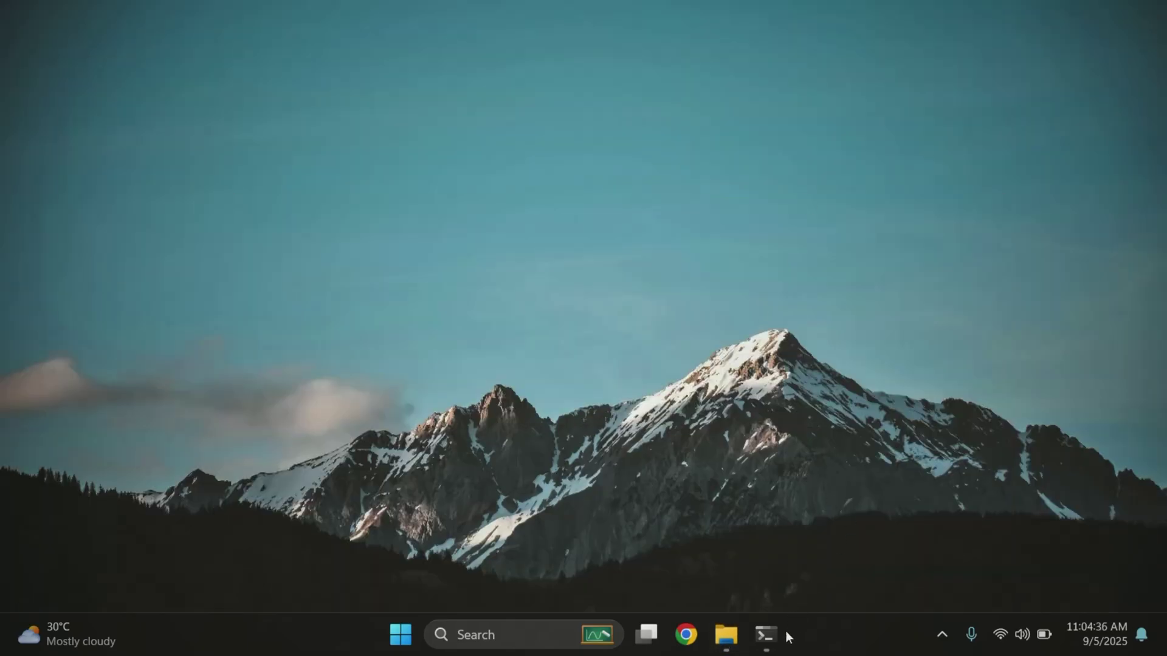
{"action": "left_click", "coordinate": [770, 635]}
{"action": "type", "text": "ad"}
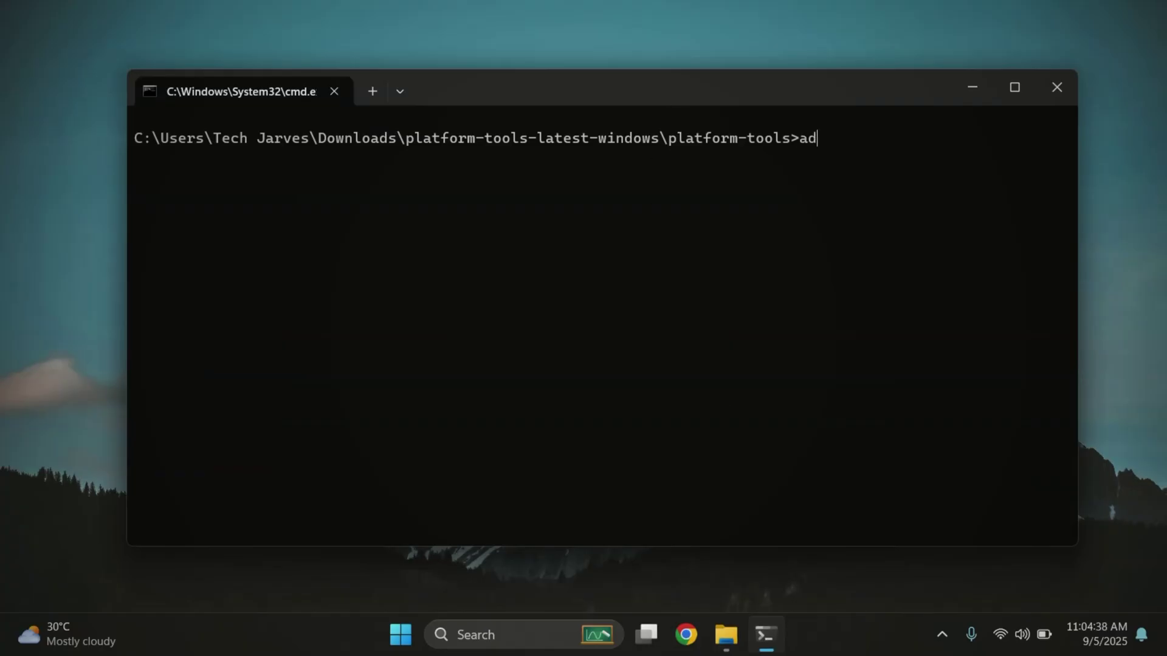
{"action": "type", "text": "b reb"}
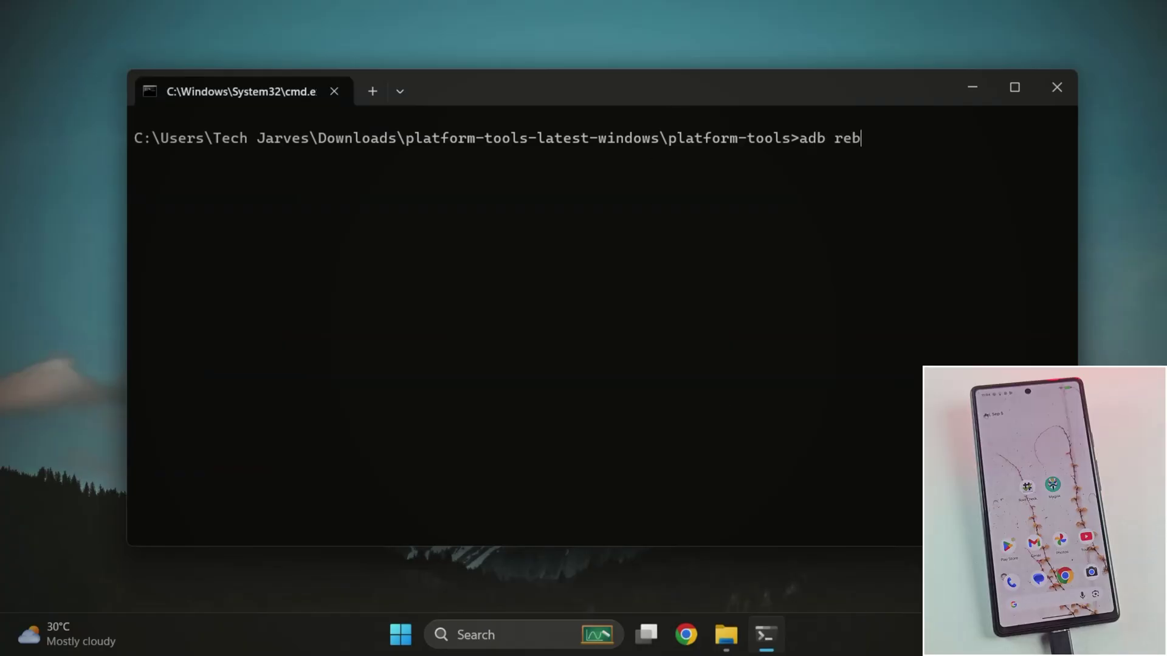
{"action": "type", "text": "oot bootloader"}
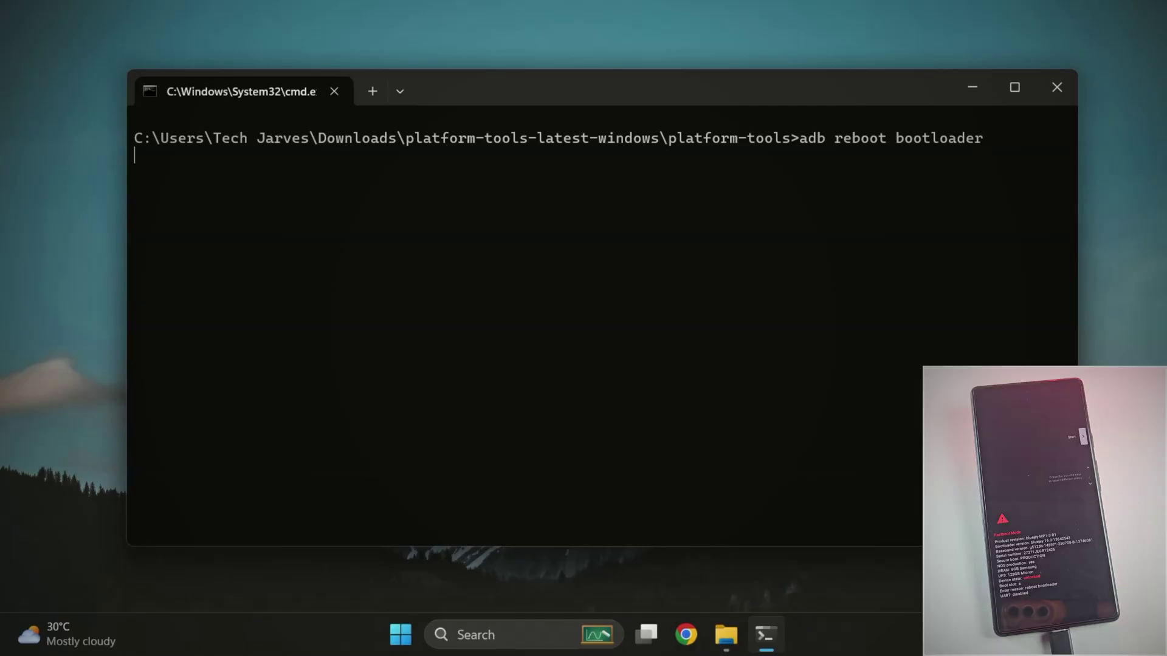
{"action": "type", "text": "fastb"}
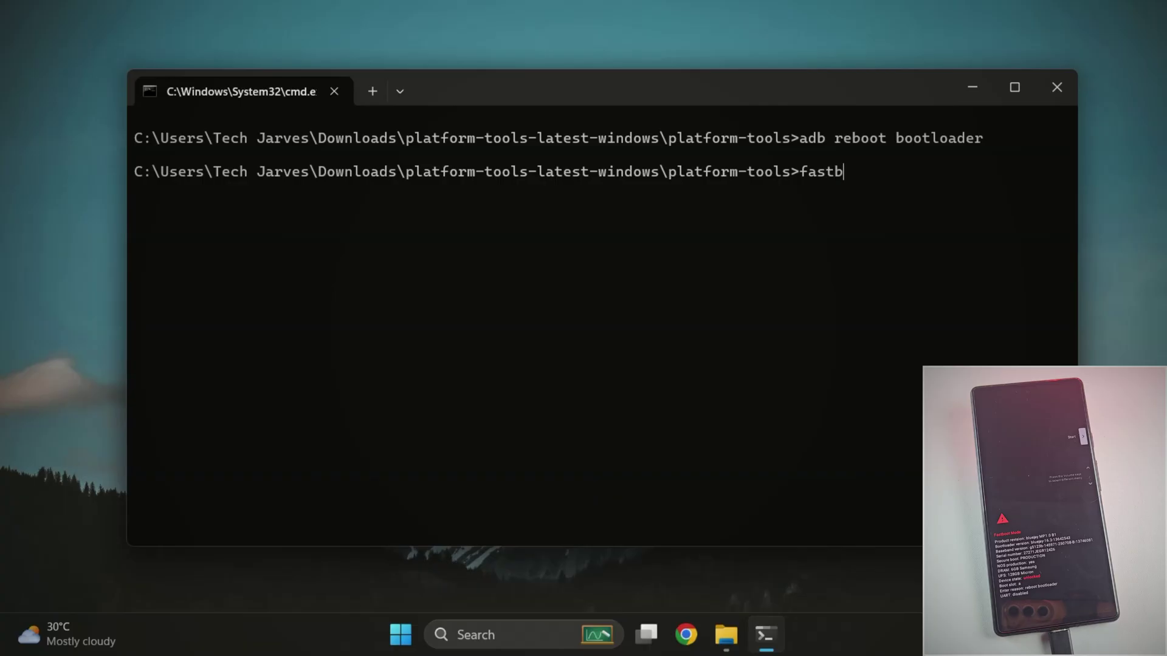
{"action": "type", "text": "oot devices"}
{"action": "key", "text": "Return"}
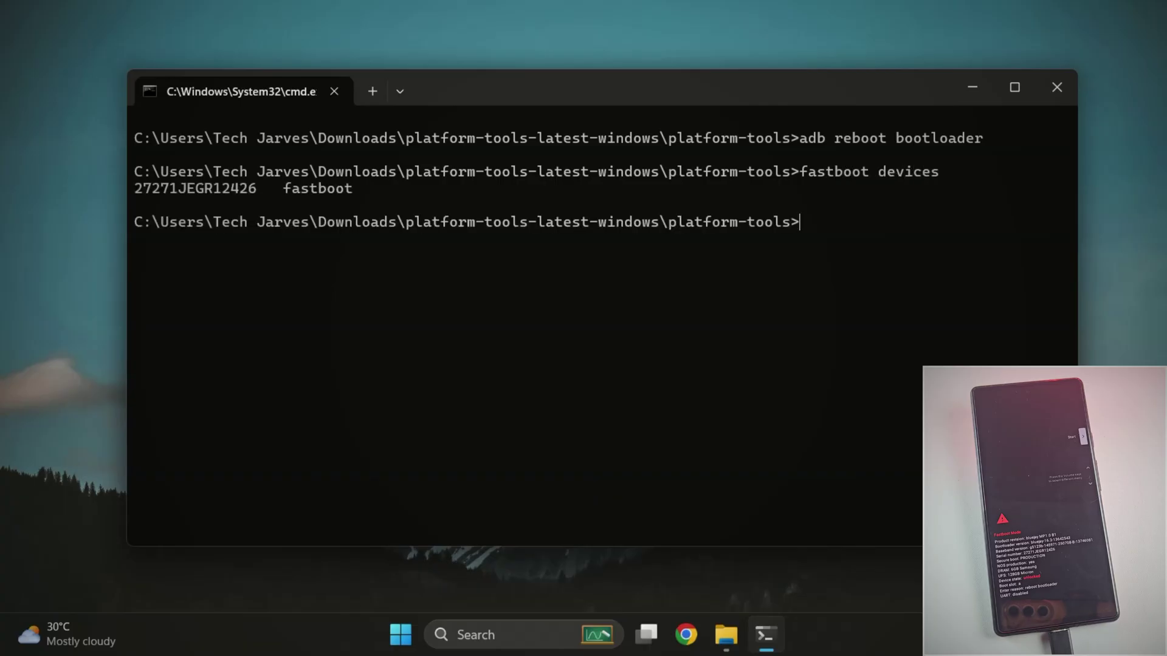
{"action": "triple_click", "coordinate": [195, 186]}
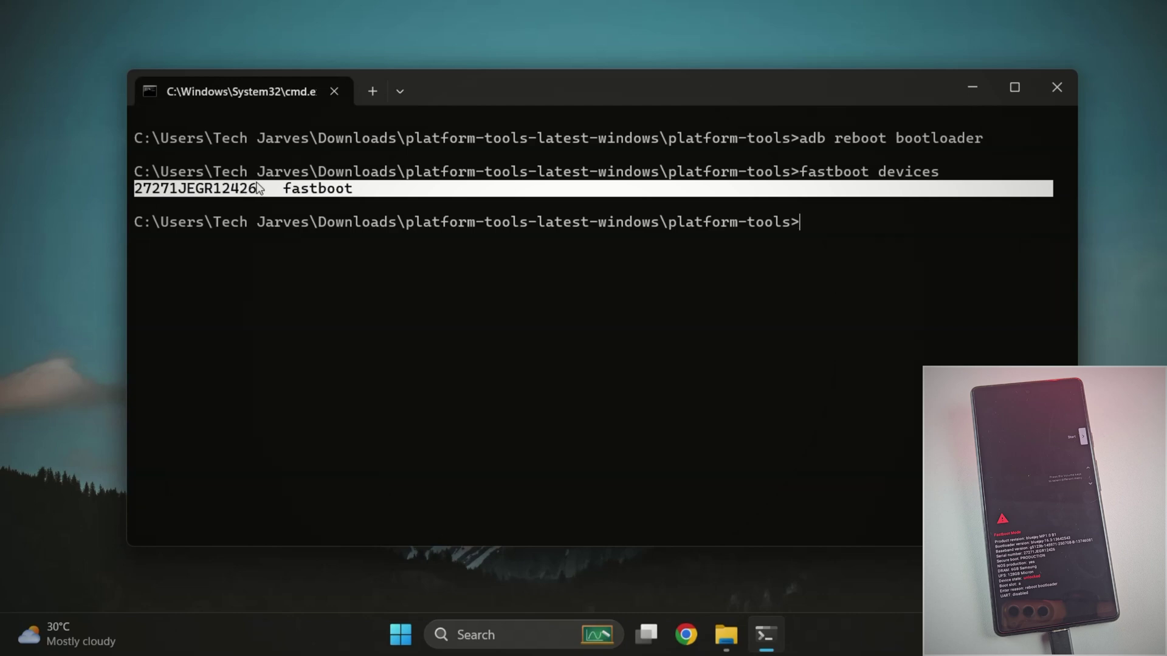
{"action": "left_click", "coordinate": [182, 169]}
Clear the terminal and build 'fastboot flash boot' with the magisk_patched image's path.
{"action": "type", "text": "cls"}
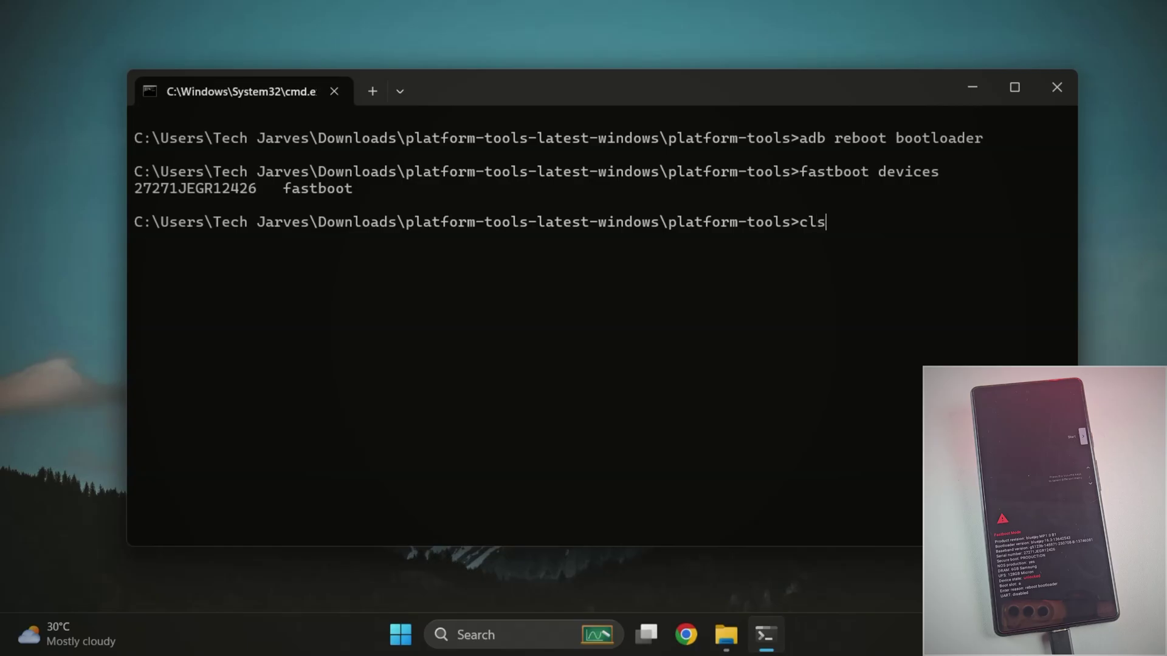
{"action": "key", "text": "Return"}
{"action": "type", "text": "fastb"}
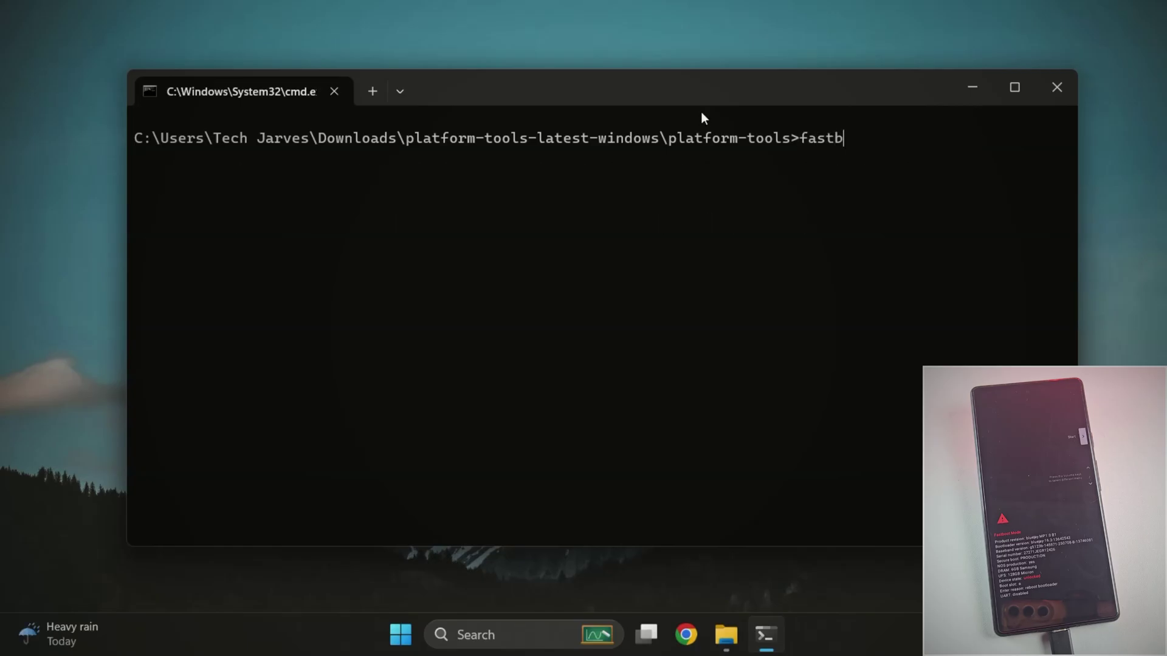
{"action": "type", "text": "oot flash "}
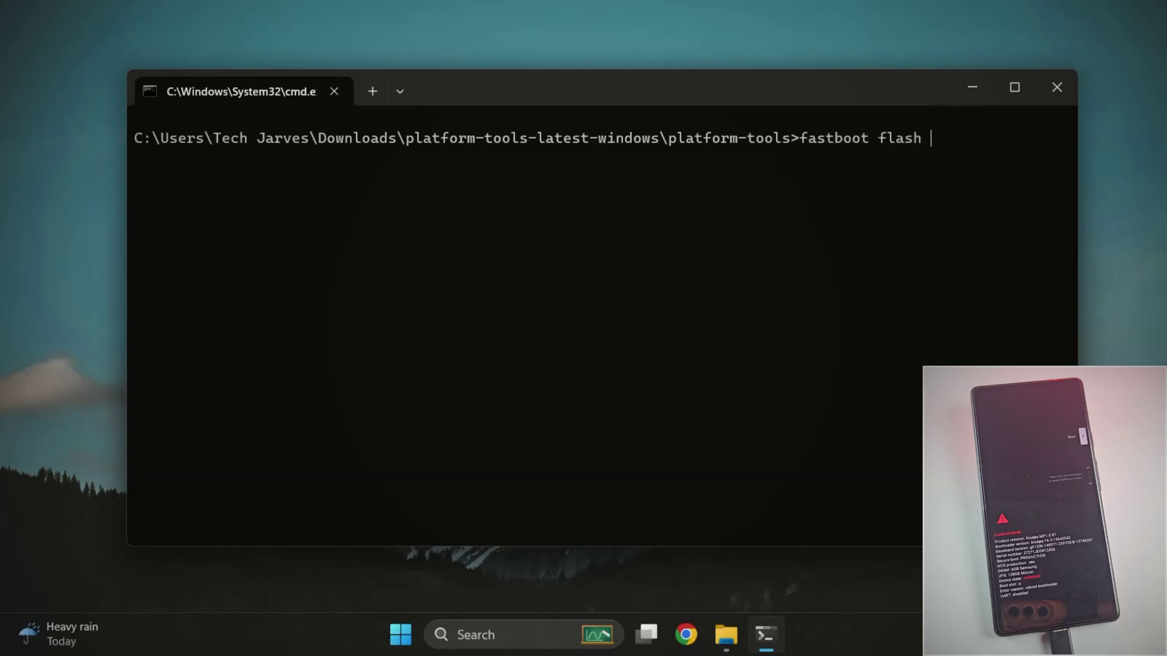
{"action": "type", "text": "boot"}
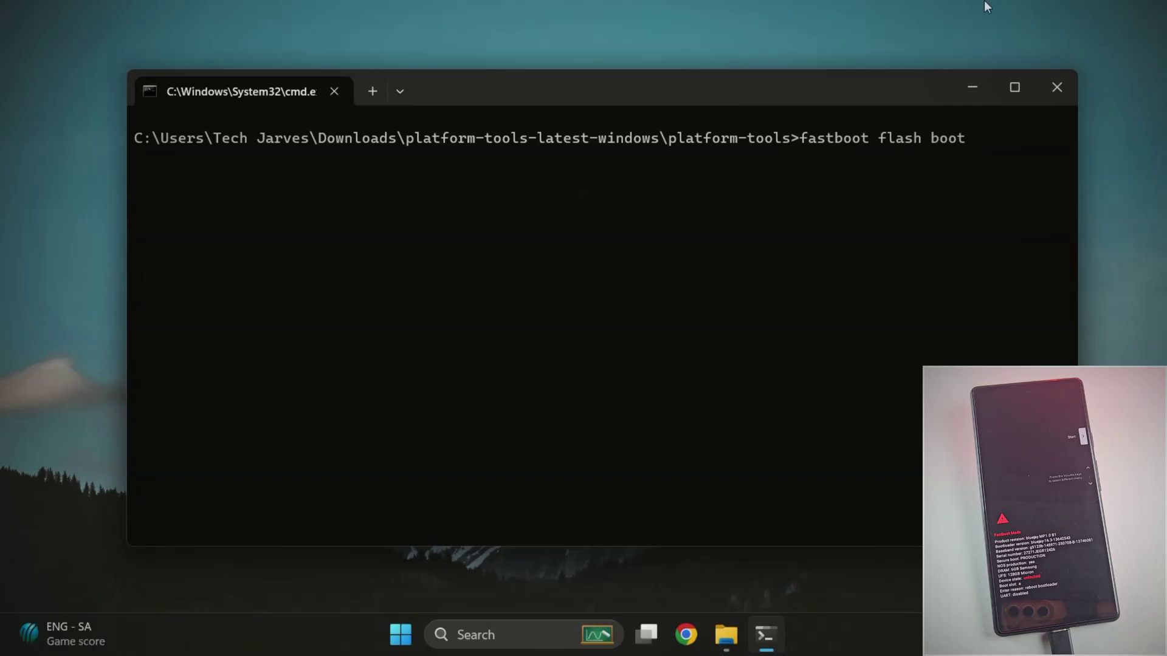
{"action": "left_click", "coordinate": [726, 635]}
{"action": "left_click", "coordinate": [634, 218]}
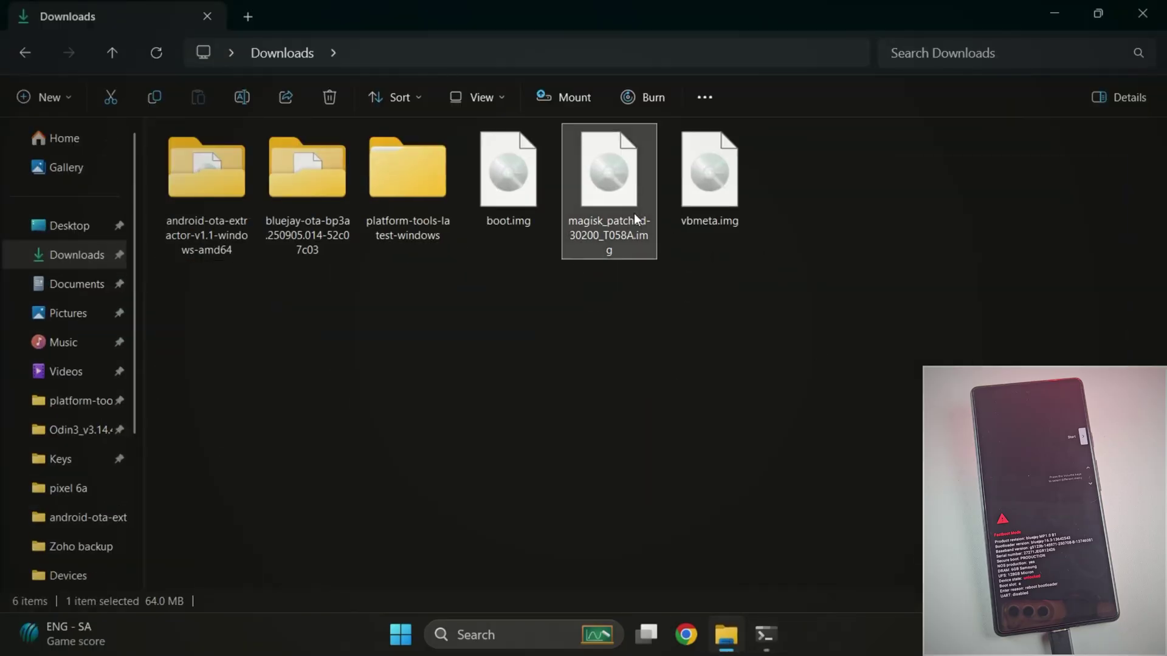
{"action": "left_click_drag", "start_coordinate": [596, 199], "coordinate": [741, 291]}
{"action": "left_click", "coordinate": [1042, 16]}
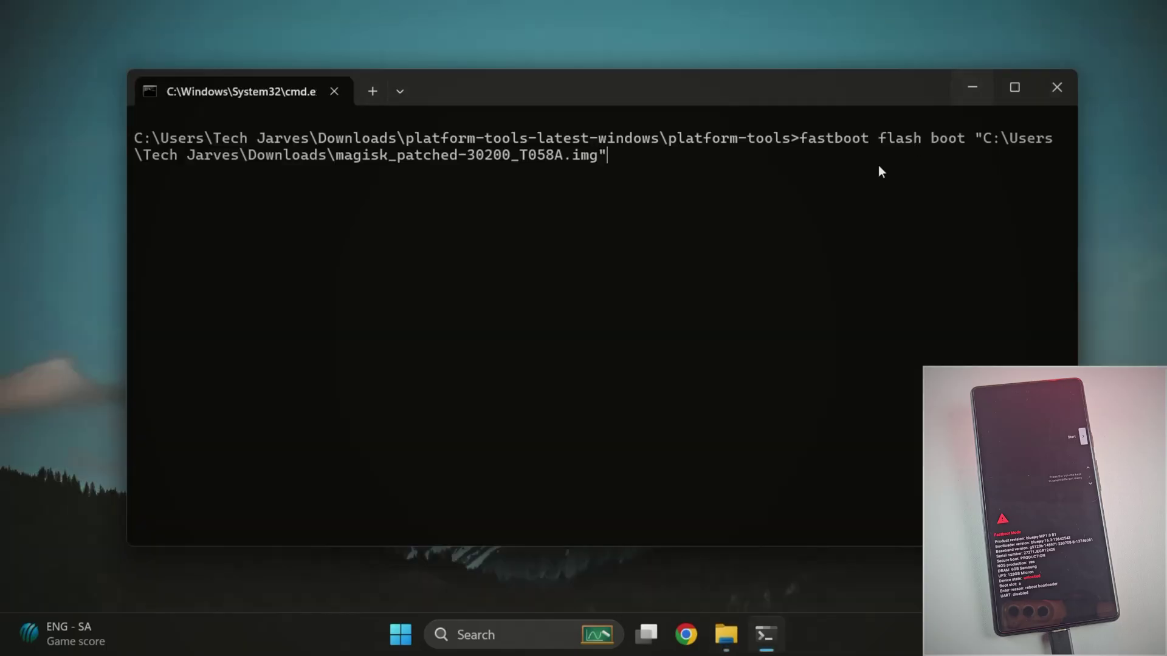
Review the flash output confirming boot_a was written OKAY, finishing in 1.600s.
{"action": "left_click_drag", "start_coordinate": [797, 140], "coordinate": [790, 156]}
{"action": "left_click", "coordinate": [679, 281]}
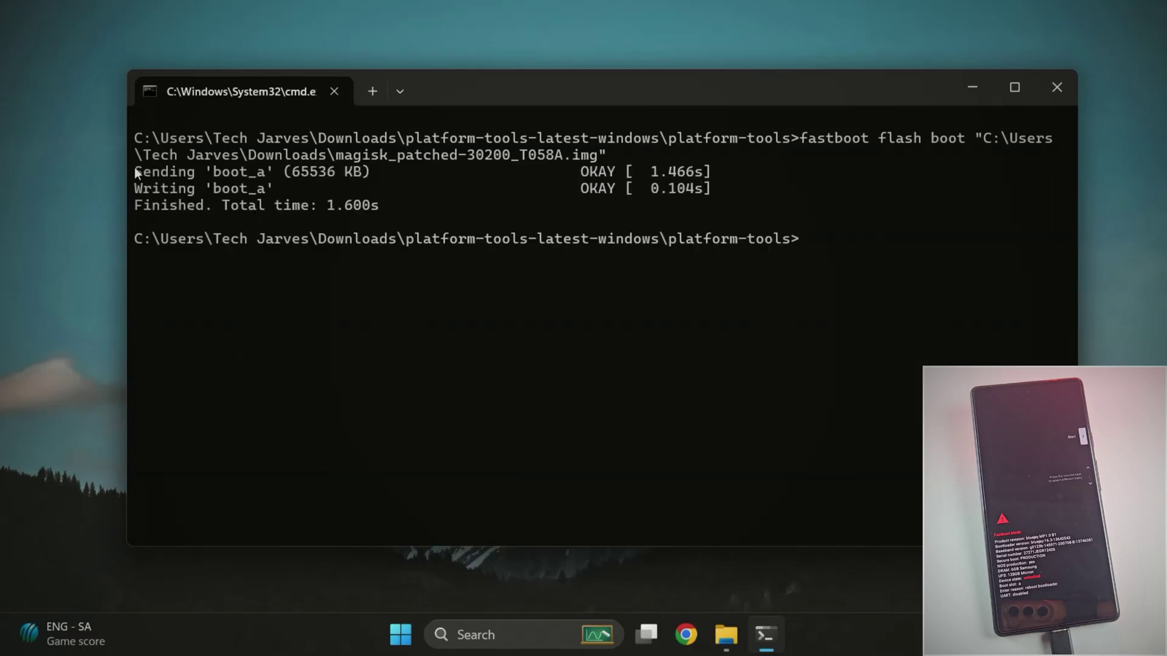
{"action": "left_click_drag", "start_coordinate": [135, 172], "coordinate": [840, 255]}
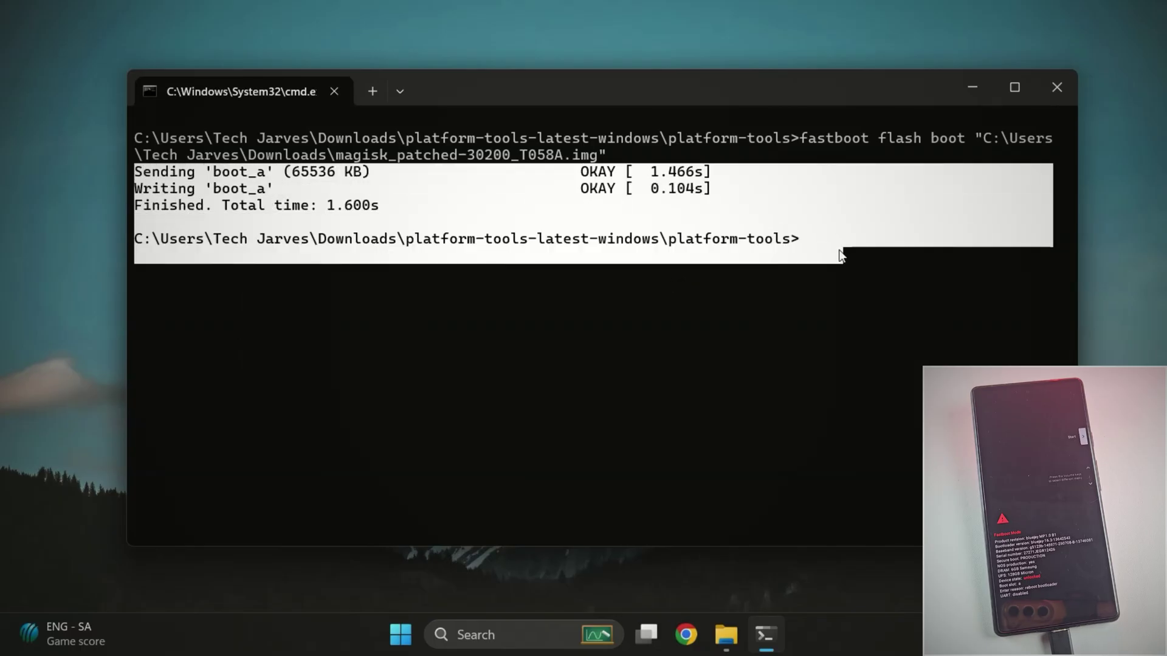
{"action": "triple_click", "coordinate": [209, 206]}
{"action": "left_click", "coordinate": [415, 234]}
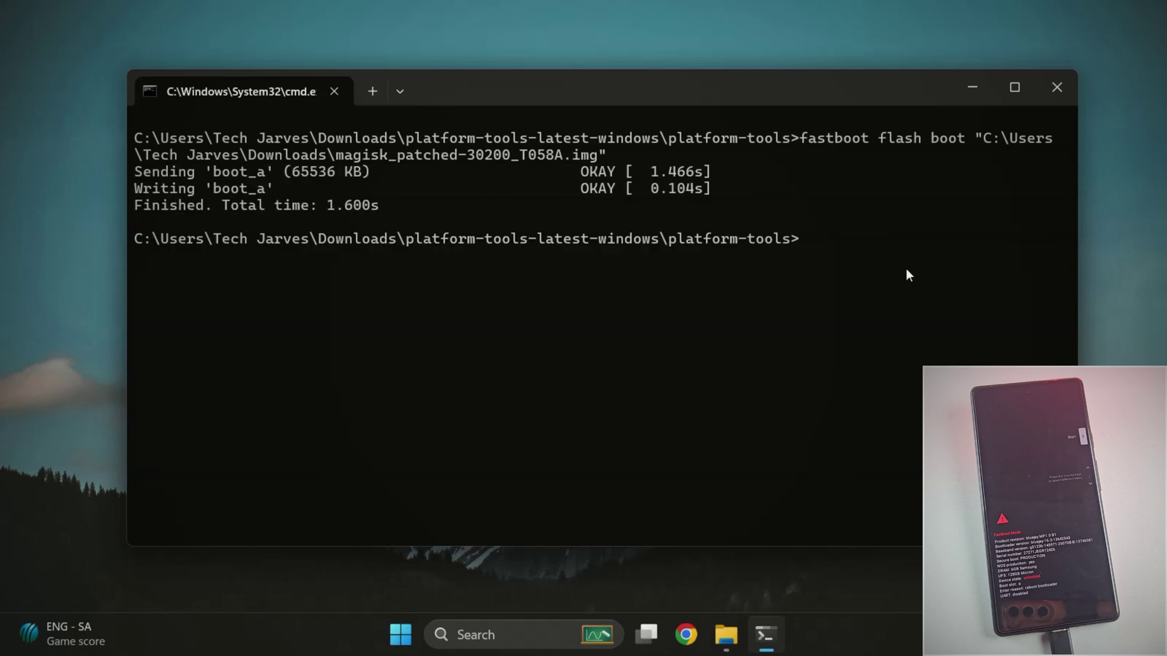
Run fastboot reboot to restart the Pixel 6a into Android.
{"action": "type", "text": "fastboot reboot"}
{"action": "key", "text": "Return"}
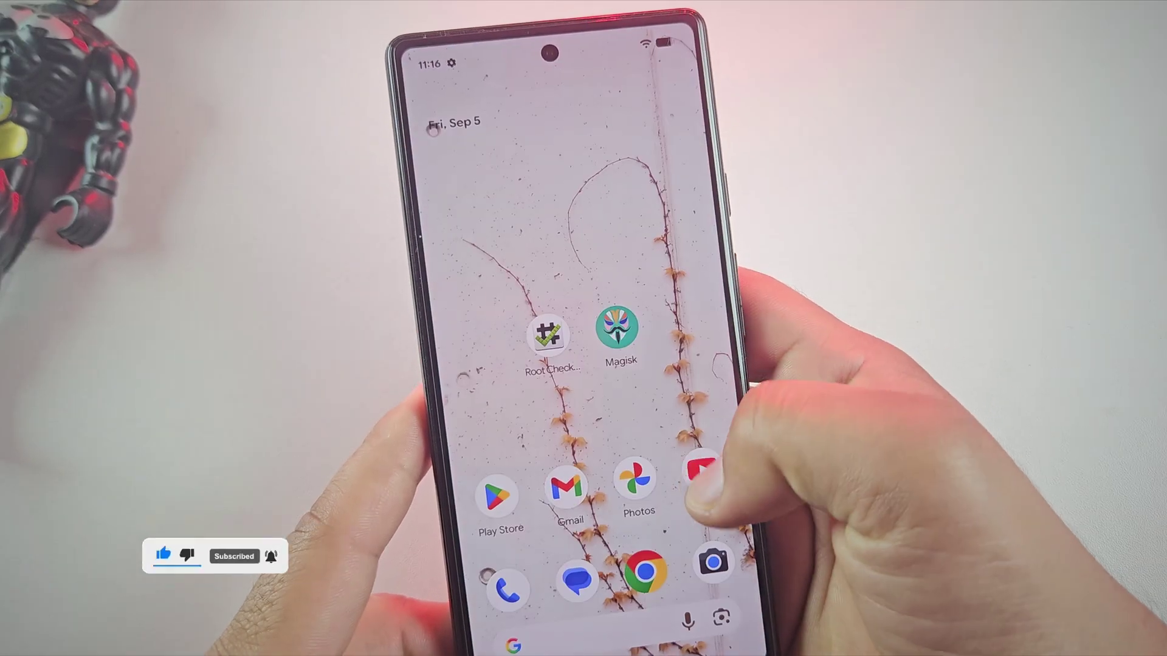
Launch Magisk and accept its 'Requires additional setup' prompt with OK.
{"action": "left_click", "coordinate": [619, 331]}
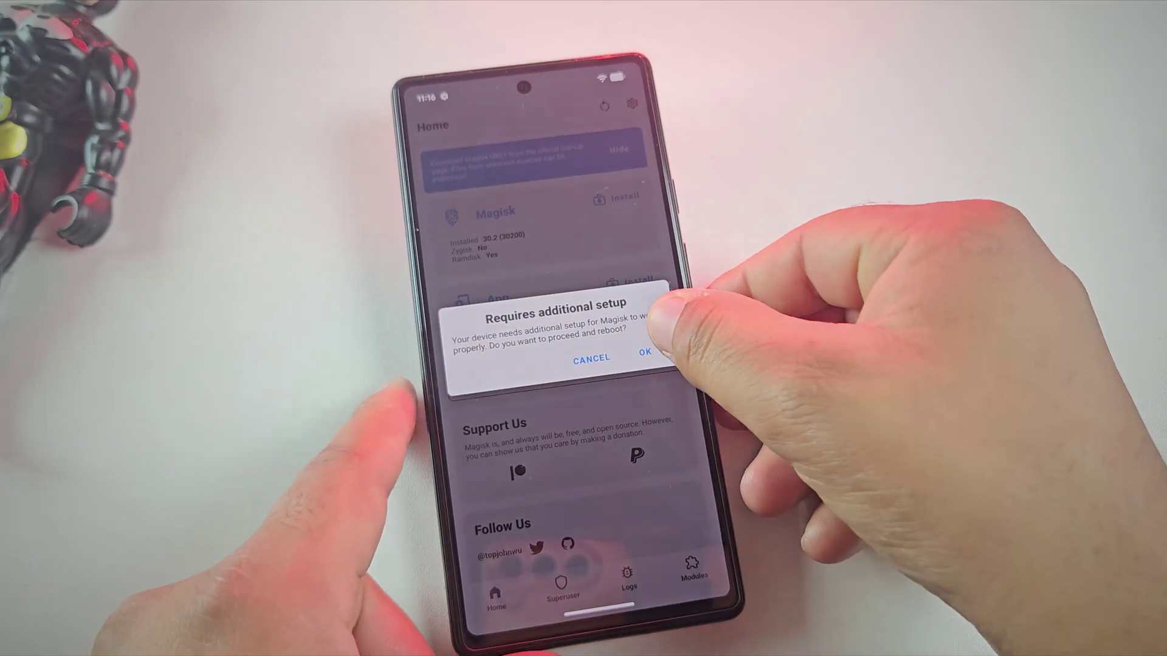
{"action": "left_click", "coordinate": [643, 356]}
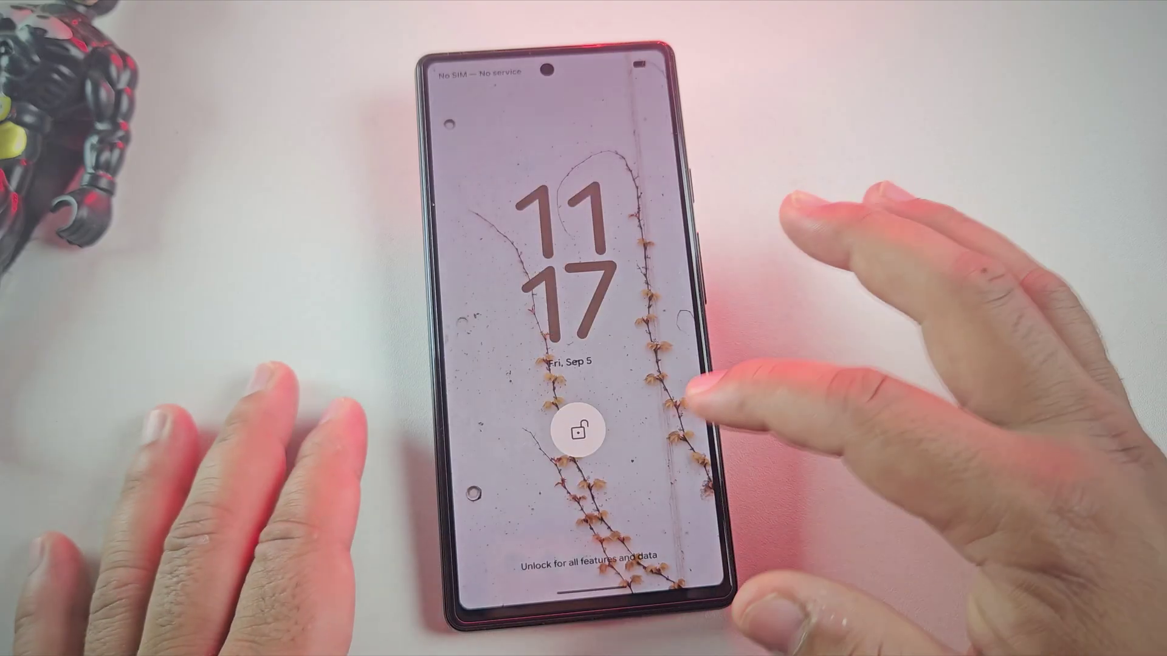
Unlock the phone, open Root Checker Basic, grant superuser access, and return home.
{"action": "left_click_drag", "start_coordinate": [703, 391], "coordinate": [664, 326]}
{"action": "left_click_drag", "start_coordinate": [691, 391], "coordinate": [686, 268]}
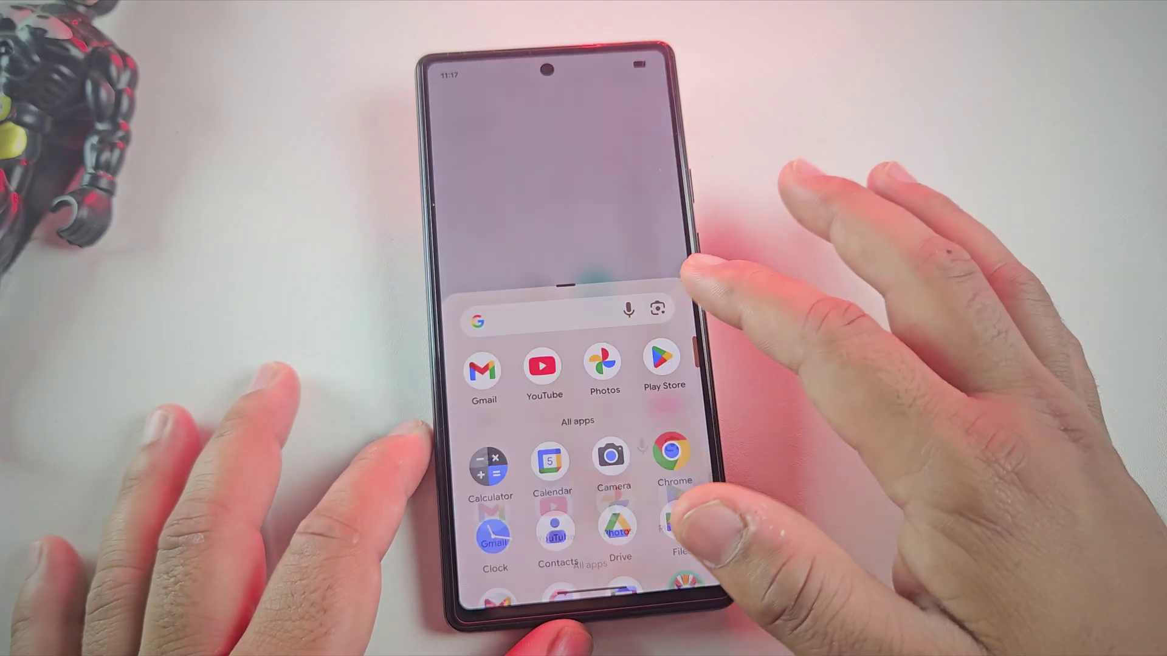
{"action": "left_click_drag", "start_coordinate": [664, 341], "coordinate": [669, 498]}
{"action": "left_click", "coordinate": [599, 281]}
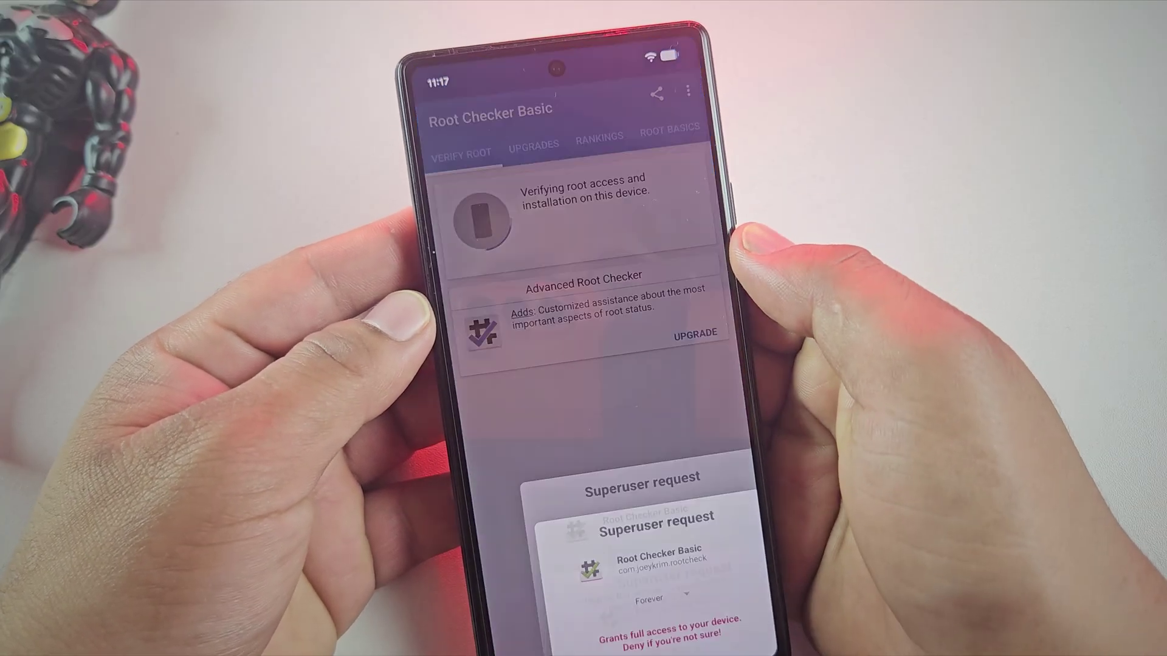
{"action": "left_click", "coordinate": [655, 460]}
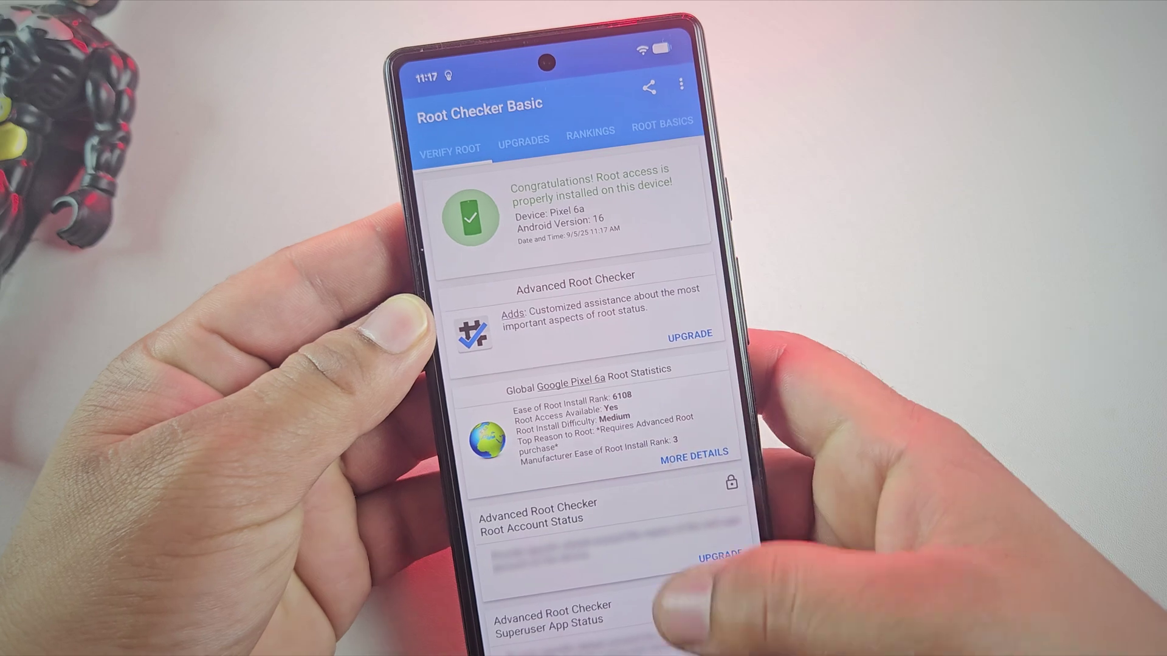
{"action": "left_click_drag", "start_coordinate": [675, 626], "coordinate": [644, 426]}
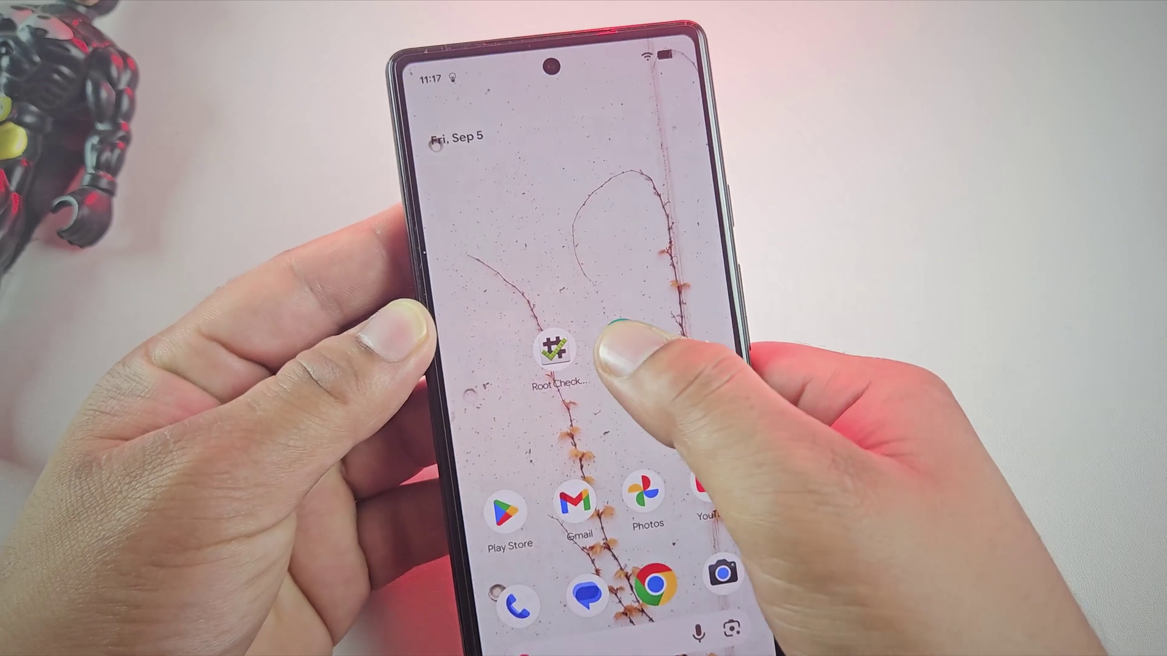
Check Magisk's install status and revisit Root Checker Basic's root verification results.
{"action": "left_click", "coordinate": [617, 344]}
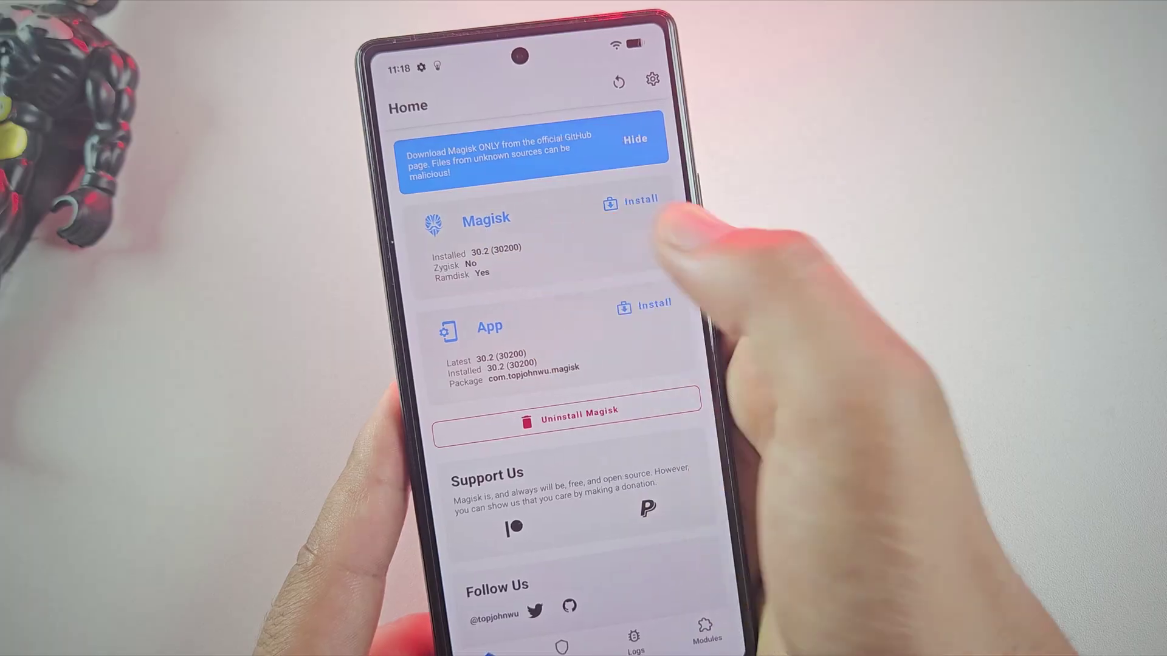
{"action": "left_click_drag", "start_coordinate": [708, 307], "coordinate": [669, 306]}
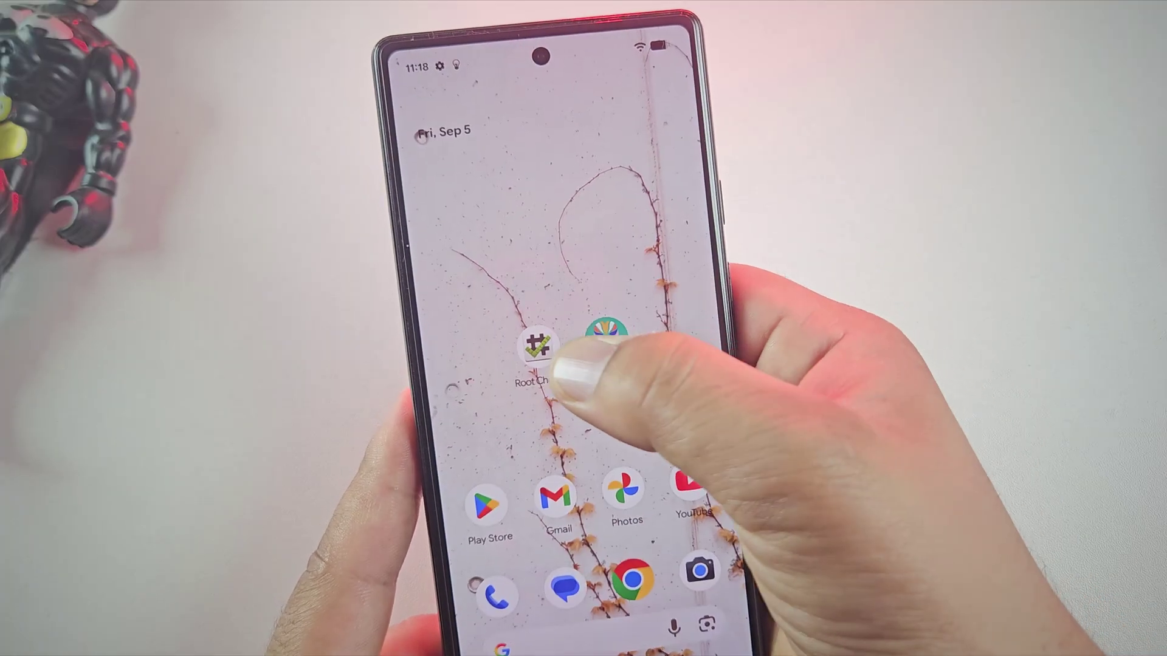
{"action": "left_click", "coordinate": [534, 341]}
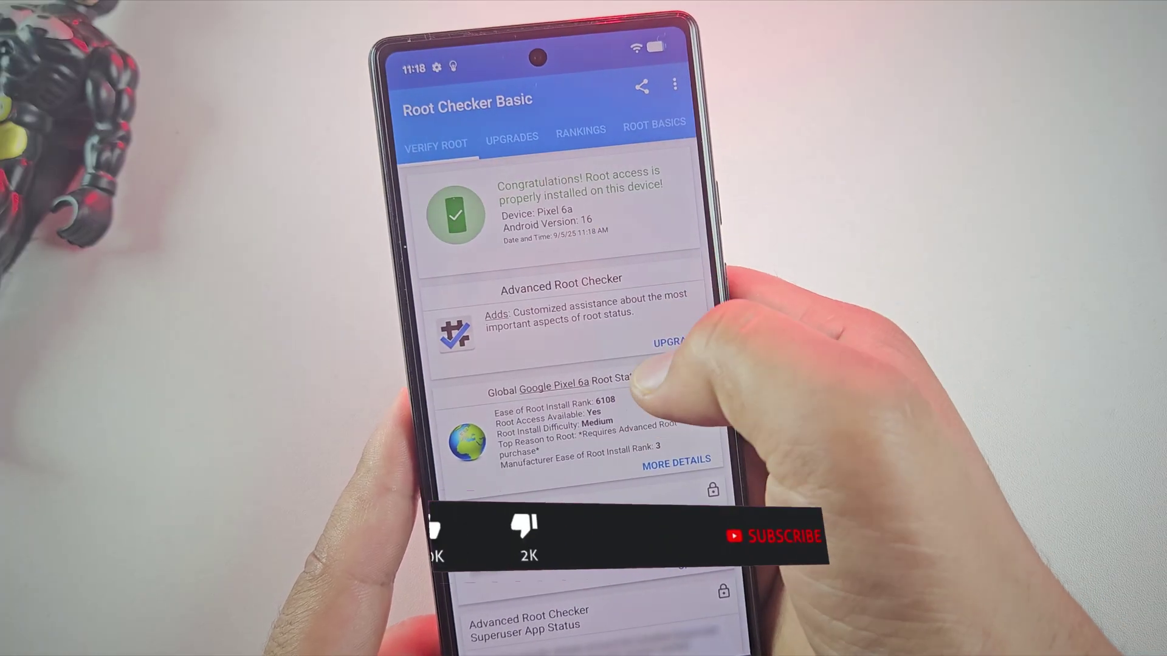
{"action": "left_click", "coordinate": [659, 342]}
{"action": "left_click_drag", "start_coordinate": [583, 388], "coordinate": [681, 383]}
{"action": "left_click_drag", "start_coordinate": [699, 340], "coordinate": [662, 347]}
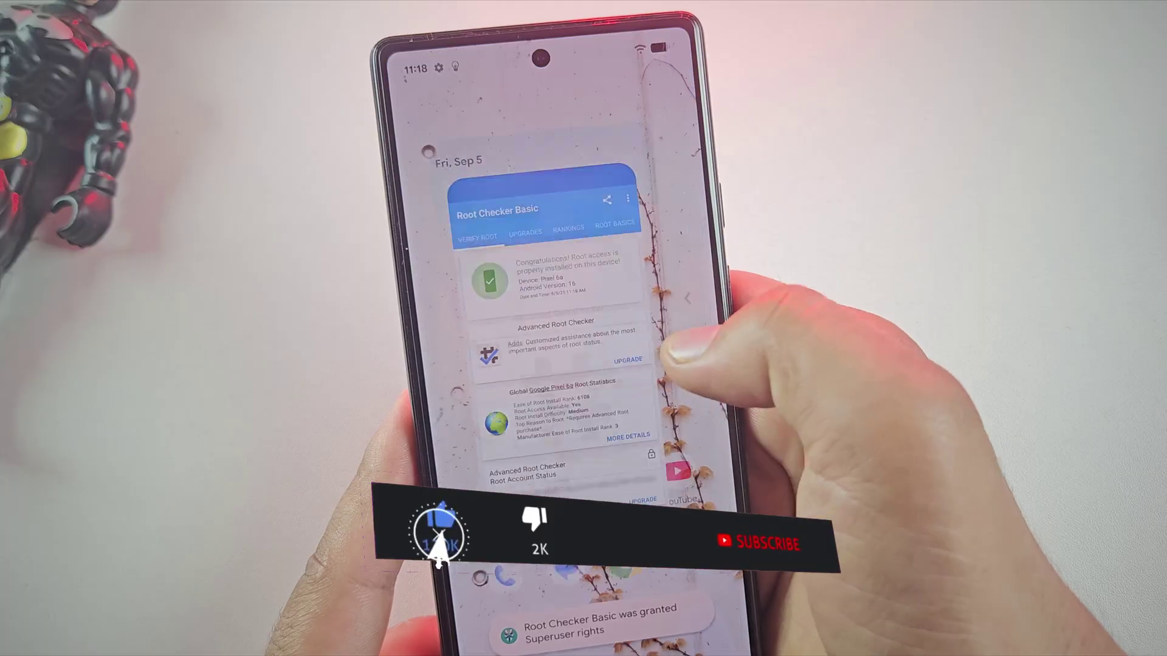
Browse Magisk's Modules and Superuser tabs, then switch Zygisk on in Settings.
{"action": "left_click", "coordinate": [608, 350]}
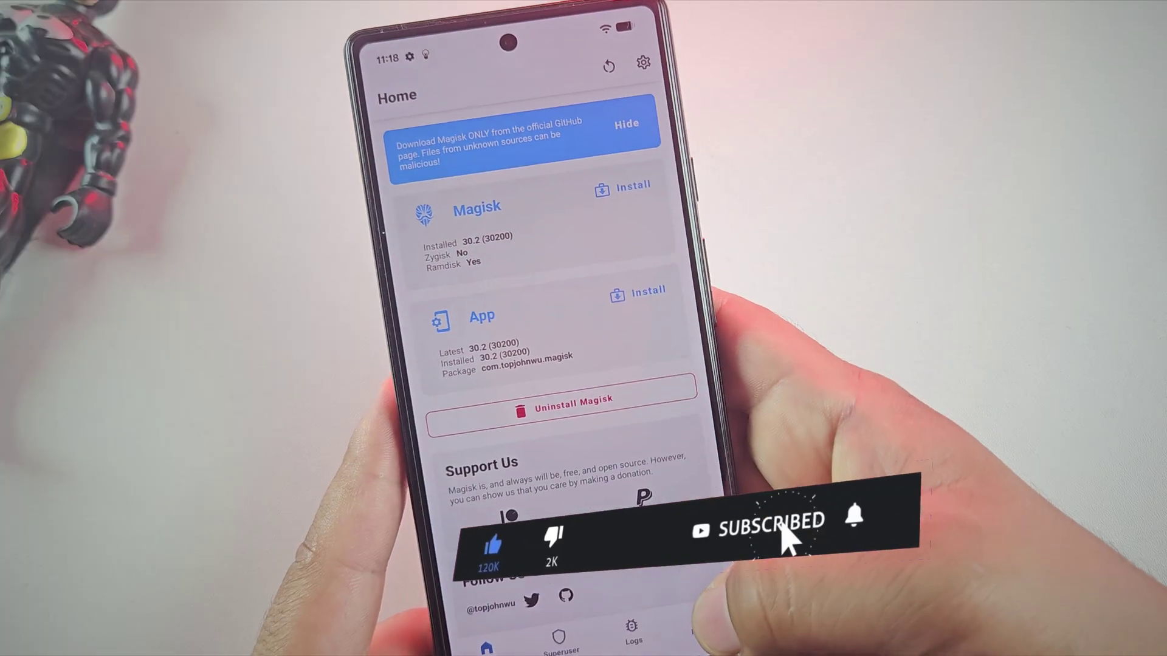
{"action": "left_click", "coordinate": [709, 638]}
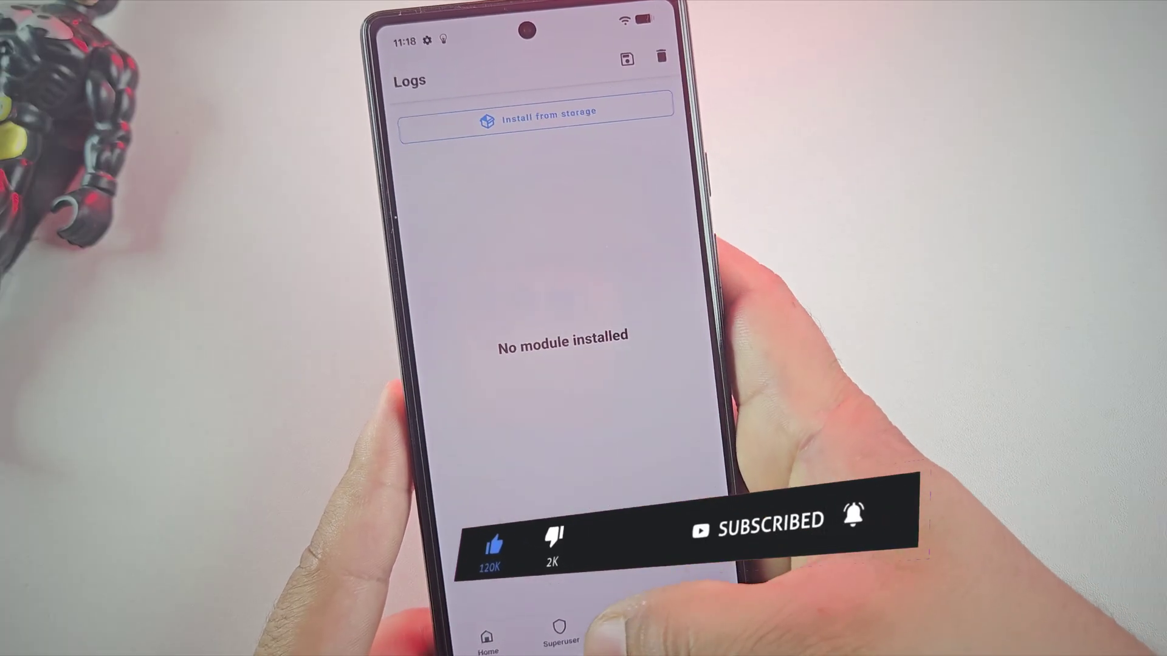
{"action": "left_click", "coordinate": [561, 632]}
{"action": "left_click", "coordinate": [480, 635]}
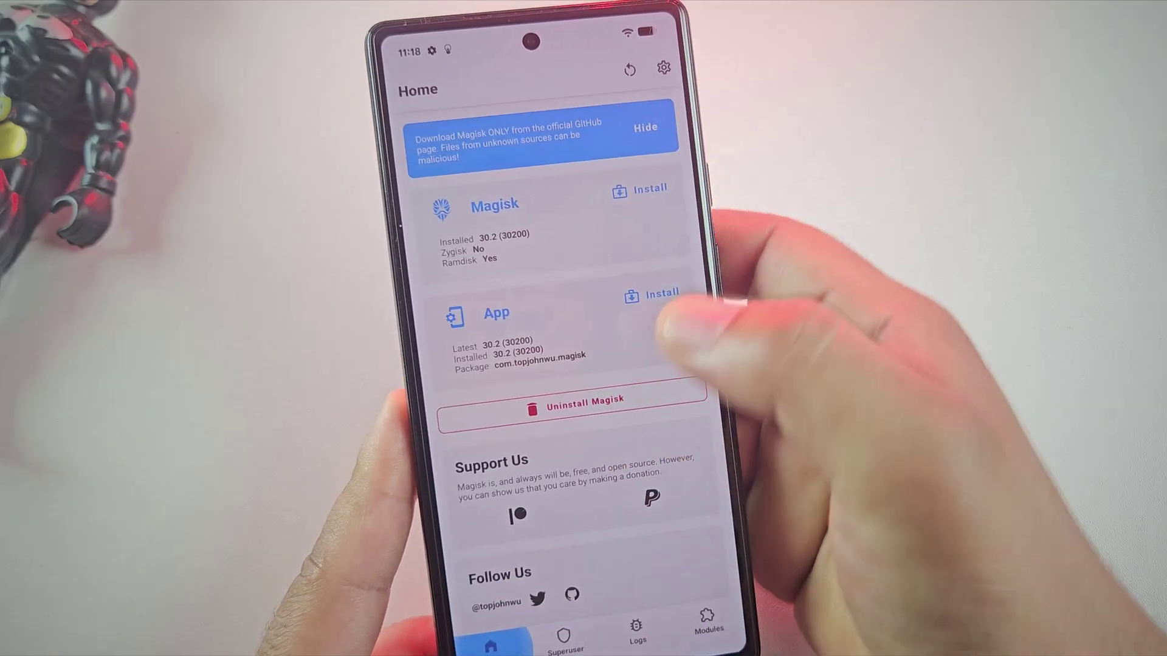
{"action": "left_click", "coordinate": [664, 70]}
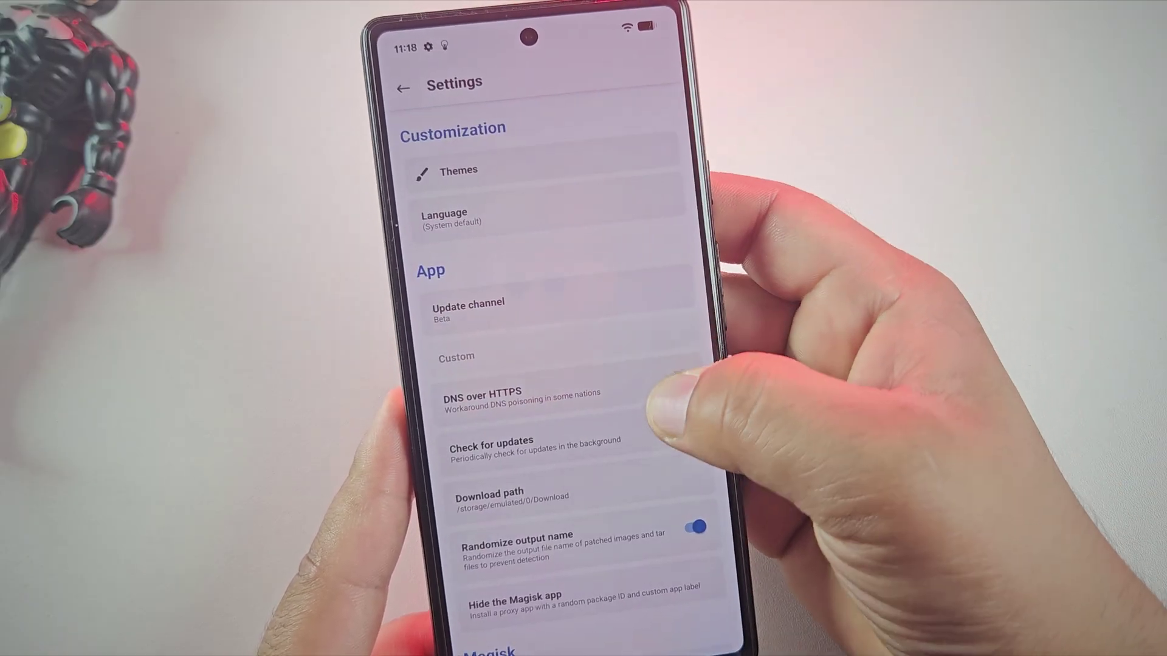
{"action": "scroll", "coordinate": [692, 352], "scroll_direction": "down", "scroll_amount": 4}
{"action": "scroll", "coordinate": [669, 365], "scroll_direction": "down", "scroll_amount": 3}
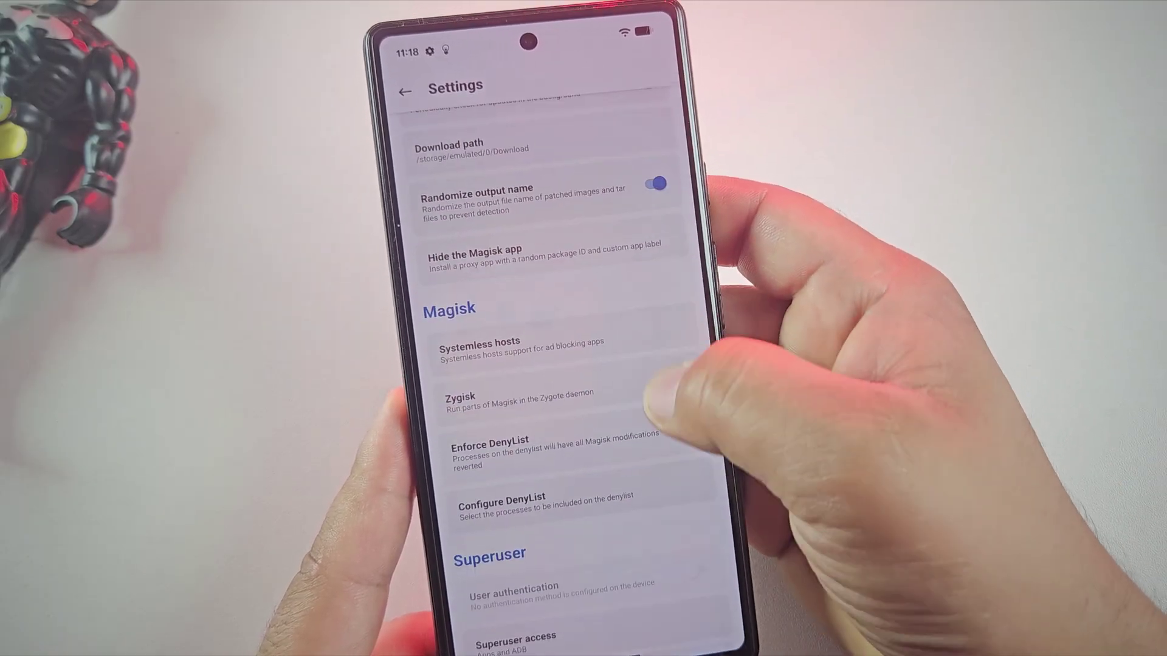
{"action": "left_click", "coordinate": [670, 304]}
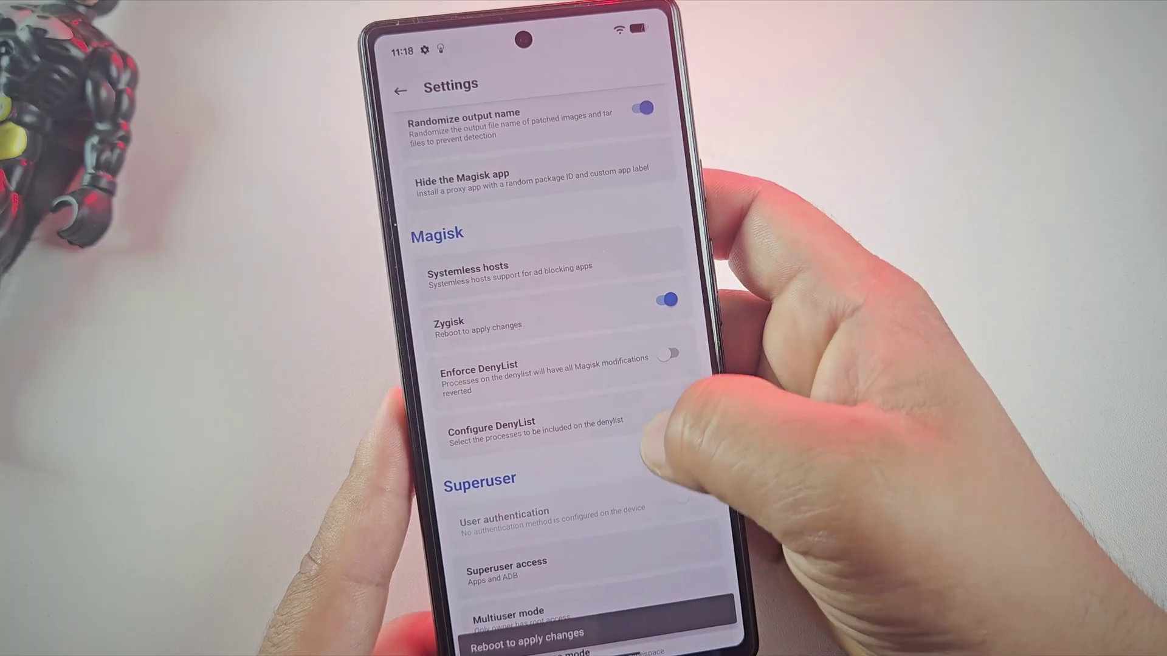